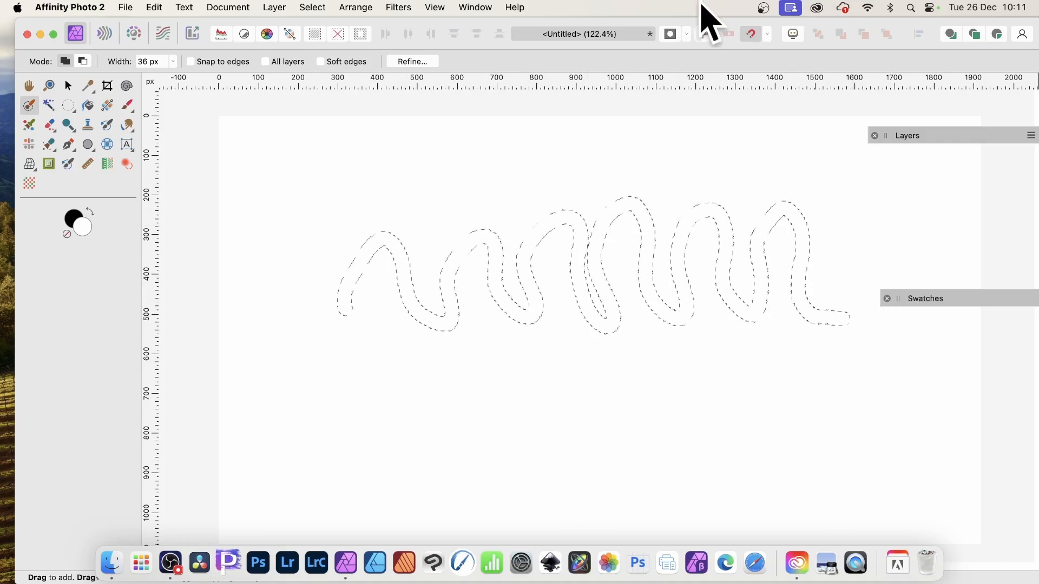
Add a new layer and fill the wavy selection with a linear white-to-black gradient running across its length.
click(276, 8)
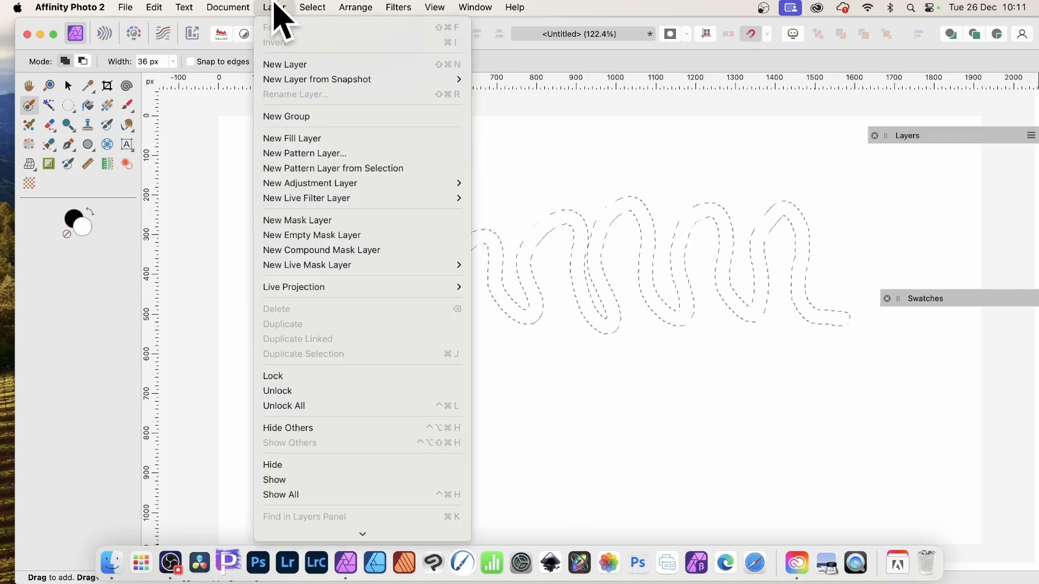
click(289, 65)
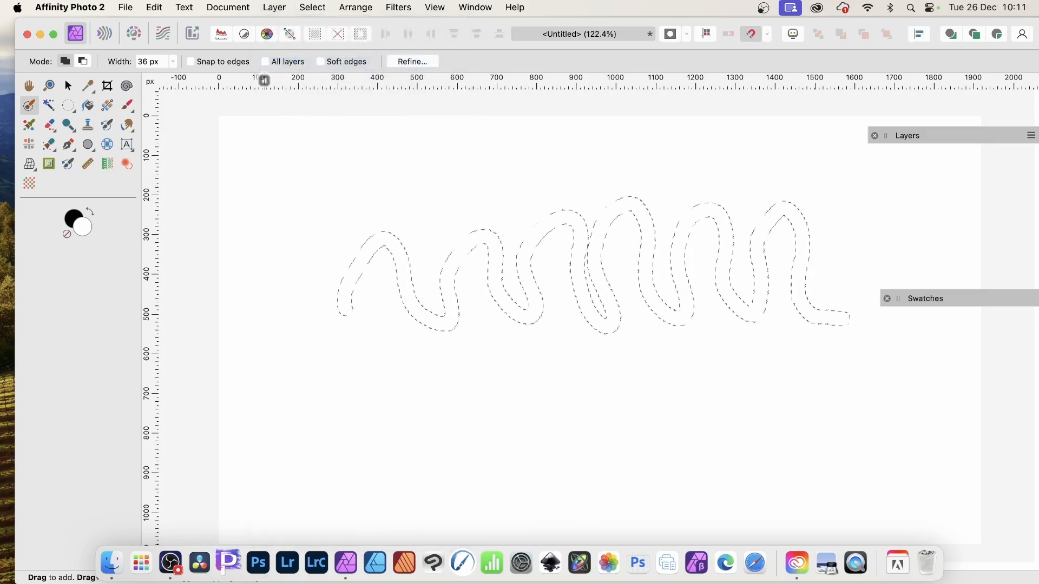
click(108, 105)
drag(361, 223, 479, 243)
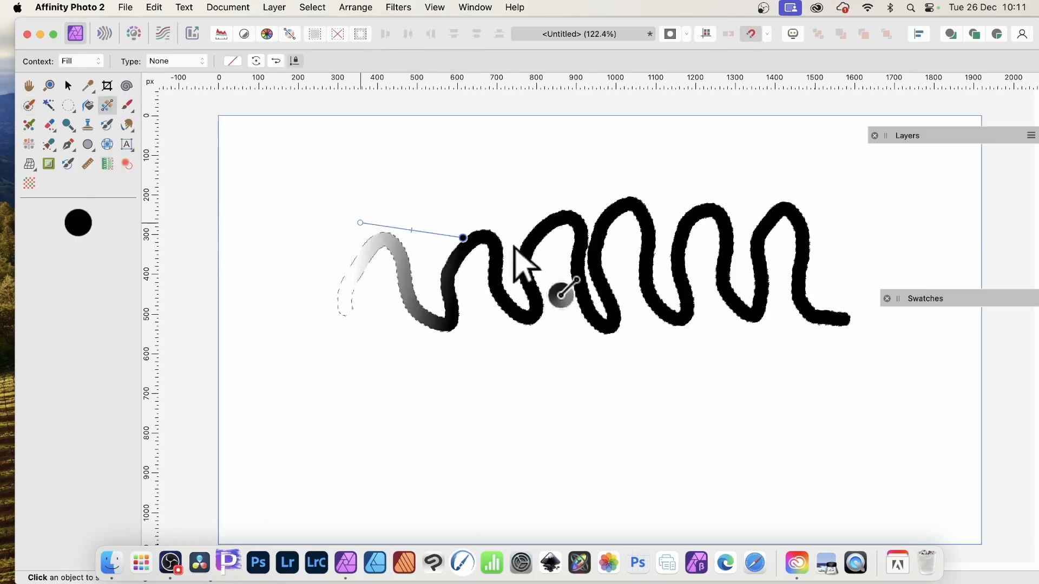
drag(774, 293, 775, 293)
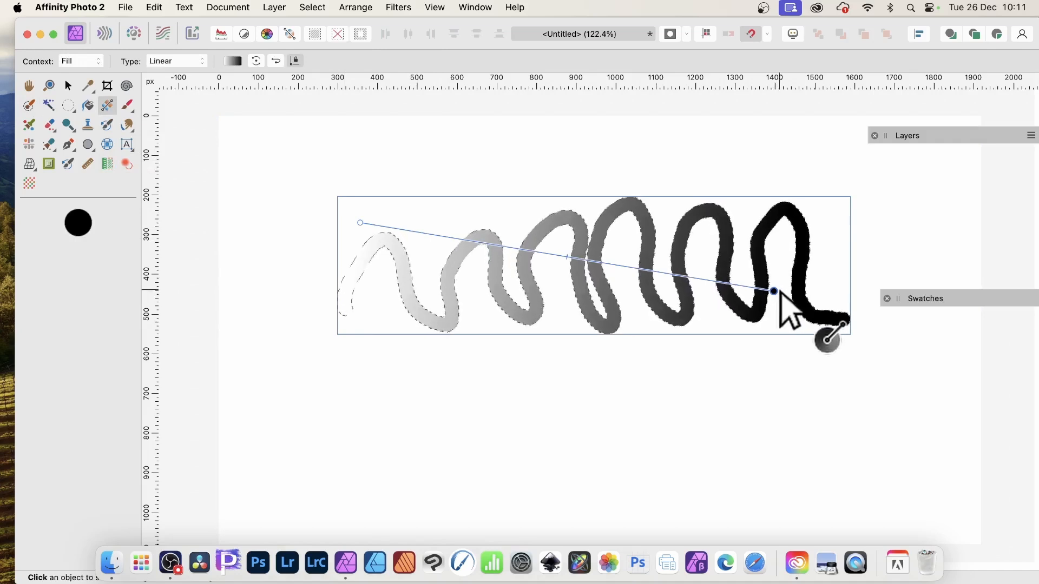
Apply a black, blue, red and green preset from the Gradients swatches and redraw the gradient diagonally across the wavy selection.
drag(936, 299, 817, 161)
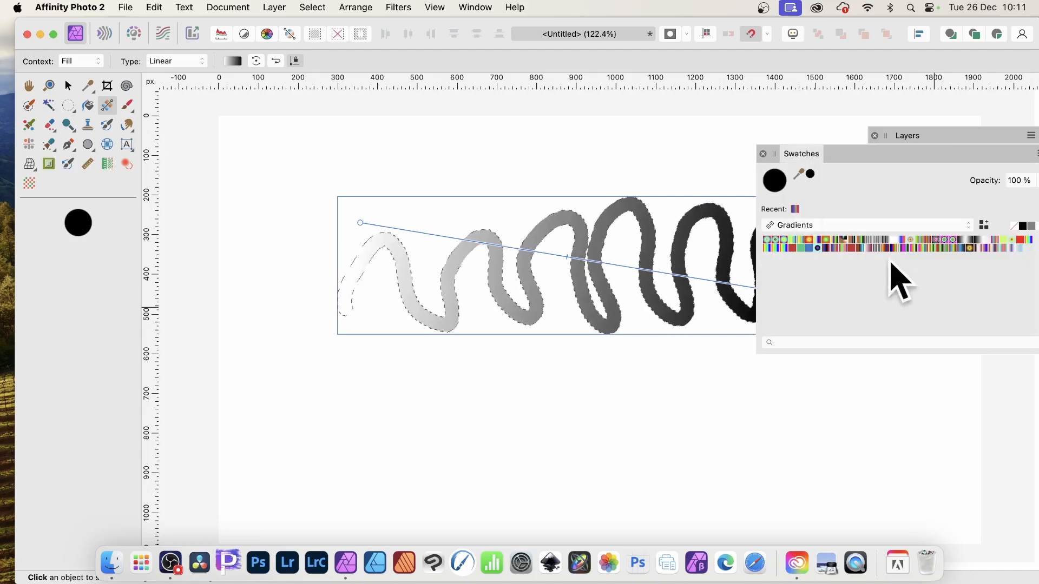
click(827, 224)
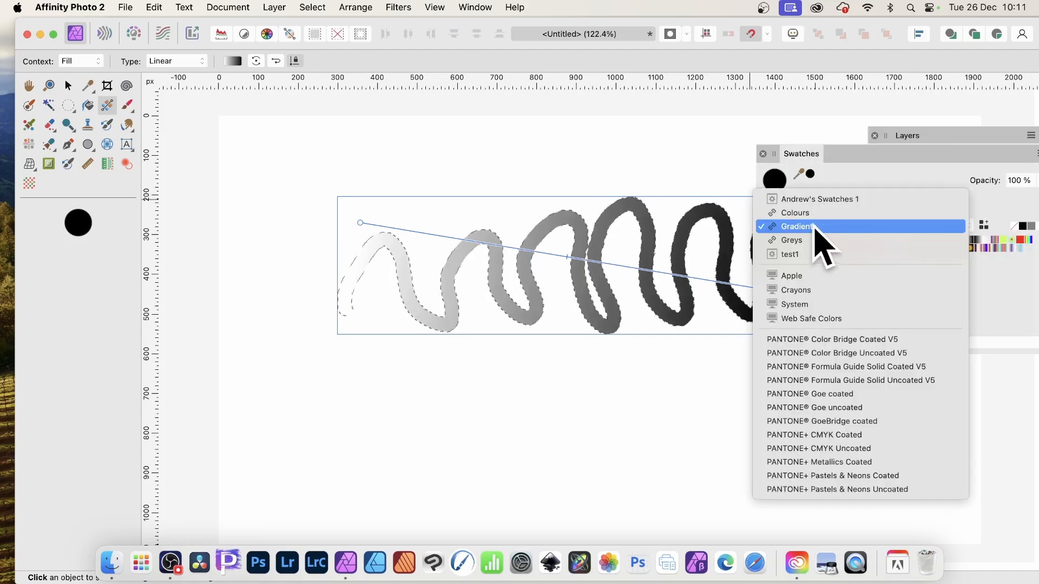
click(807, 230)
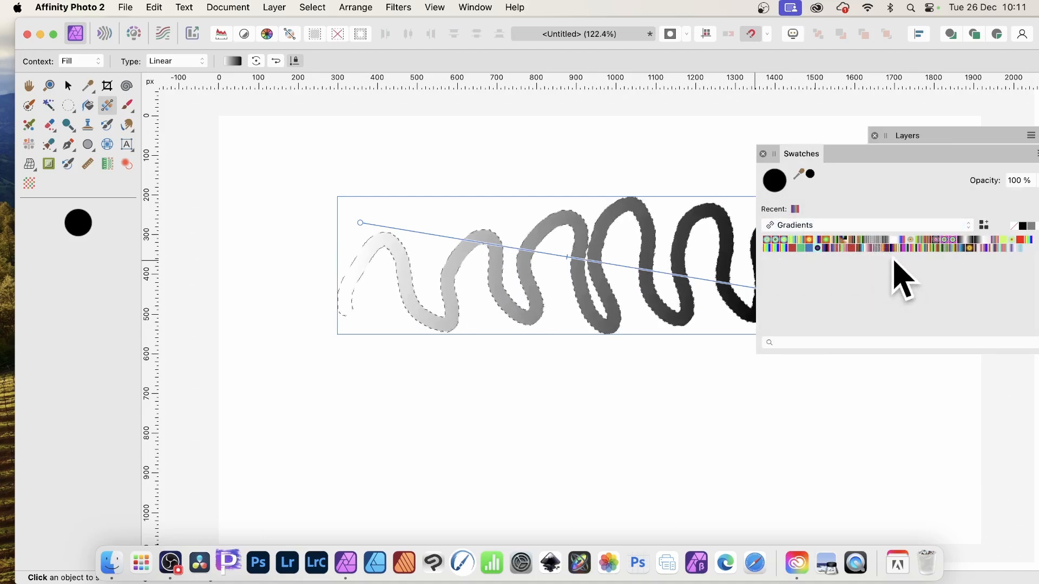
click(897, 249)
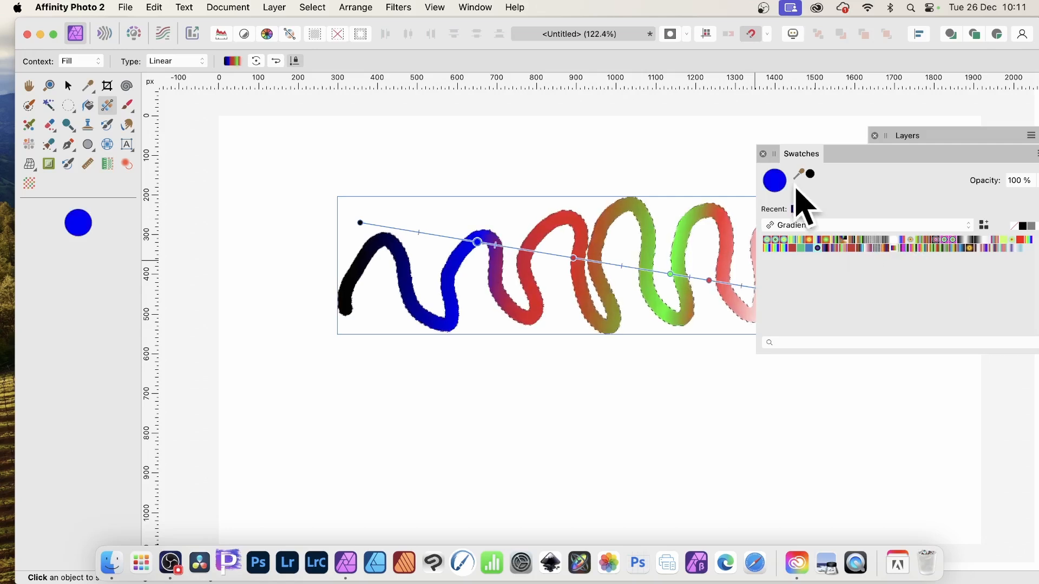
mouse_move(839, 154)
mouse_down()
mouse_move(927, 216)
mouse_move(960, 201)
mouse_move(957, 188)
mouse_up()
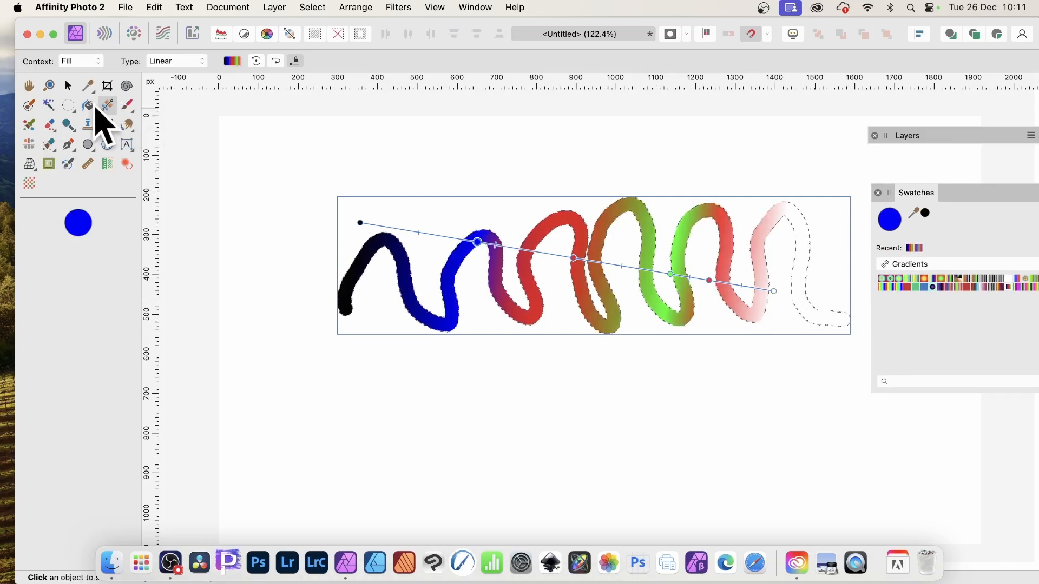
mouse_move(409, 203)
mouse_down()
mouse_move(878, 346)
mouse_move(848, 335)
mouse_up()
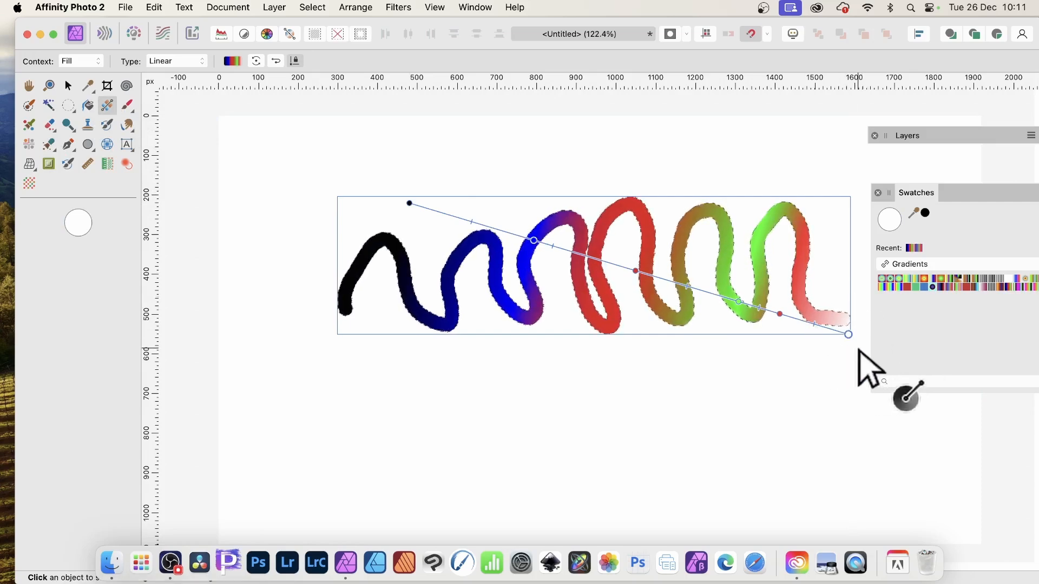
Deselect the pixel selection and move the coloured squiggle slightly left and down on the canvas.
click(312, 8)
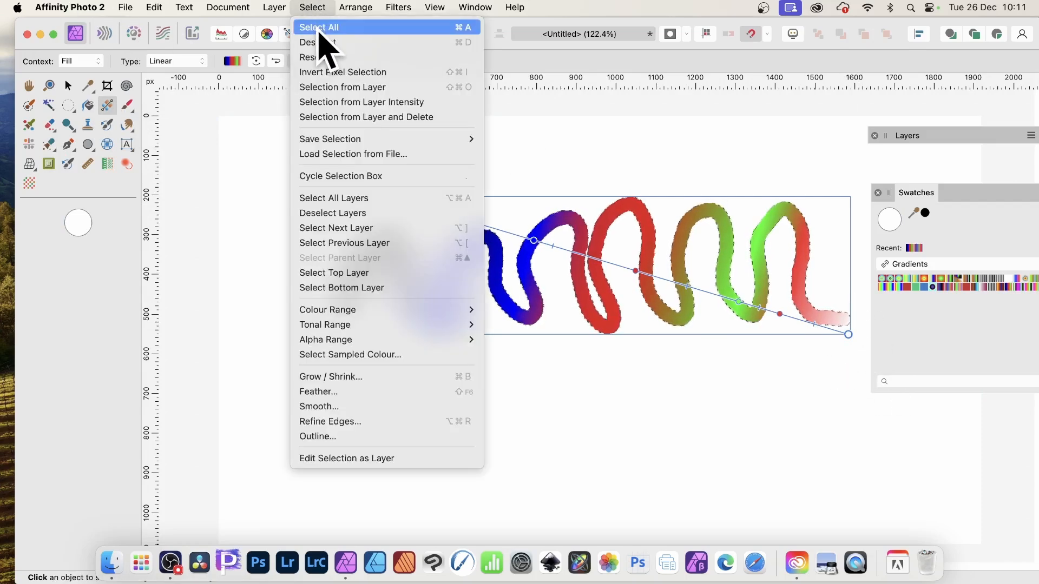
click(320, 43)
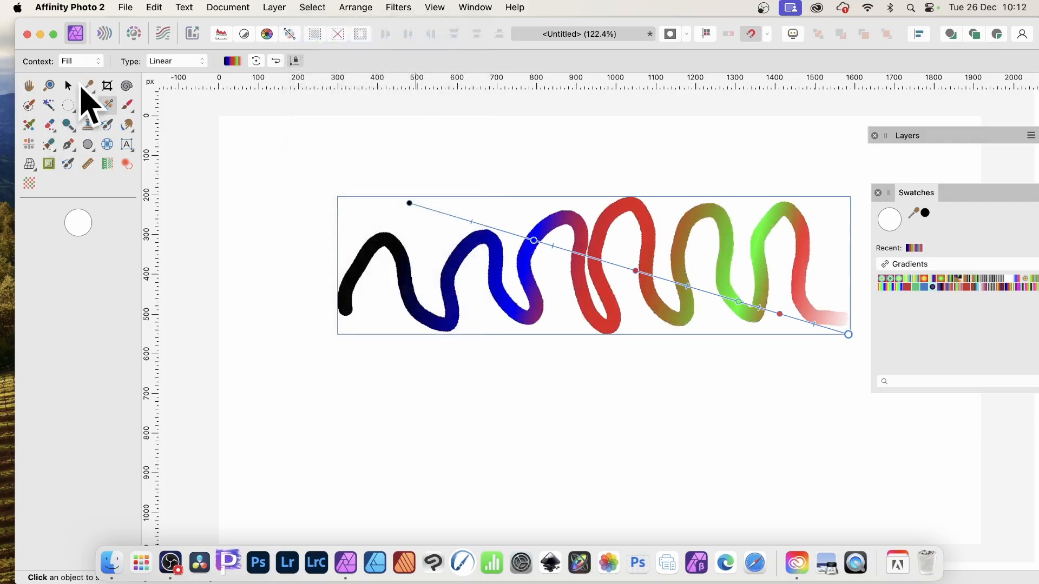
click(69, 85)
drag(589, 245, 558, 264)
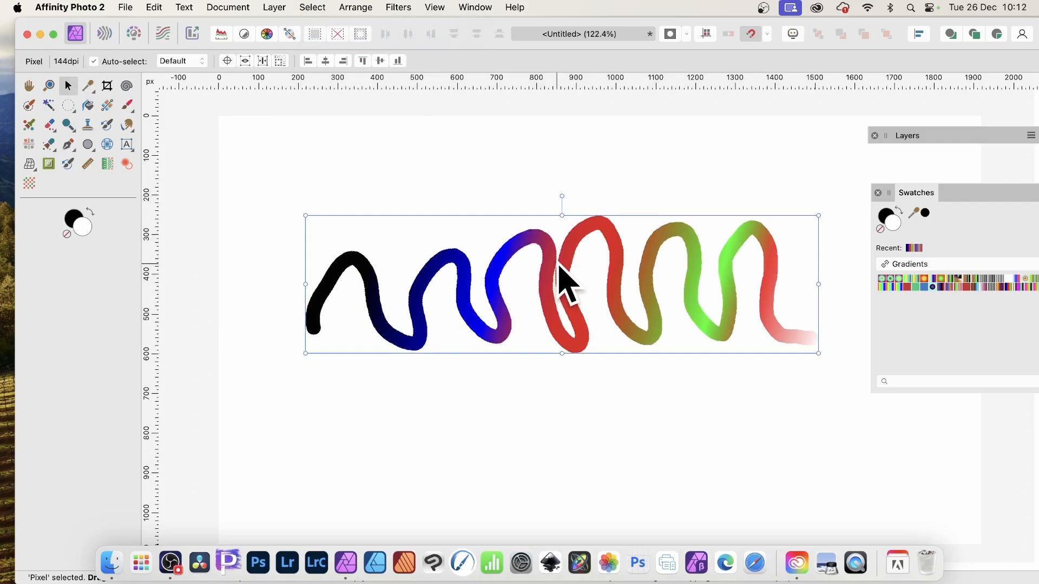
Apply a Gaussian Blur with a 22.7 px radius to the squiggle layer.
click(395, 7)
mouse_move(401, 49)
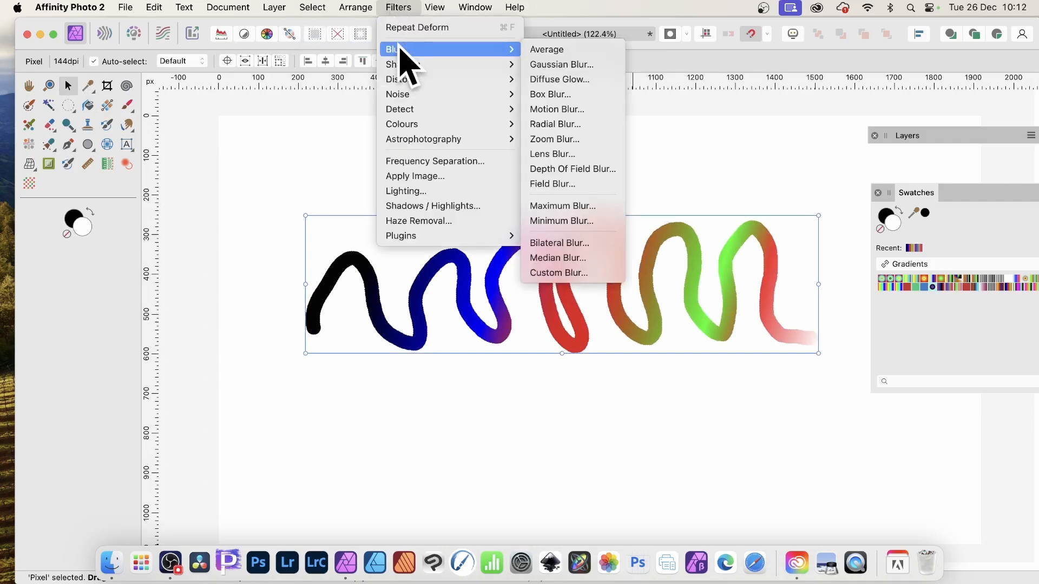
click(563, 65)
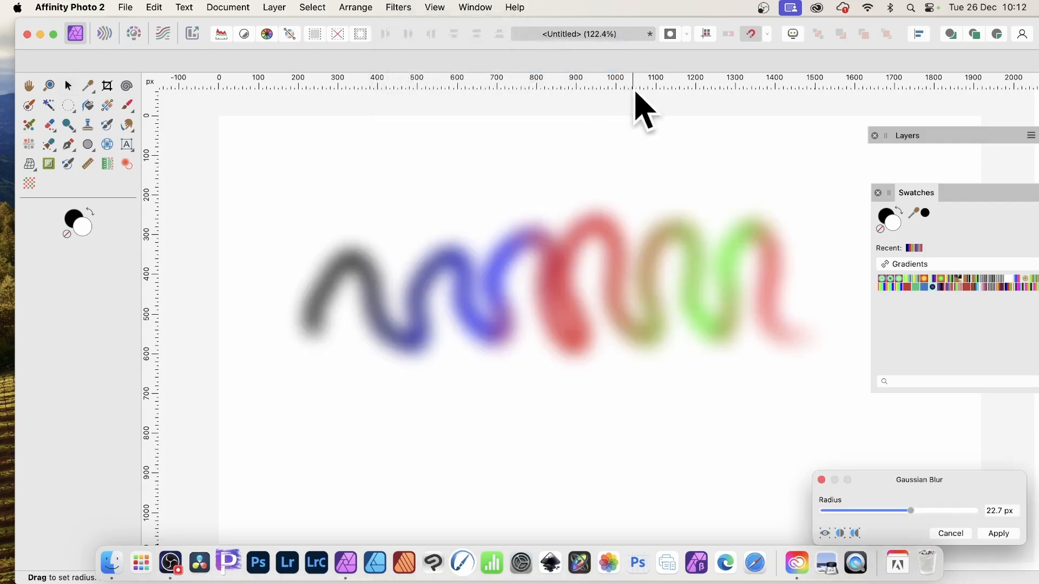
drag(963, 476, 889, 340)
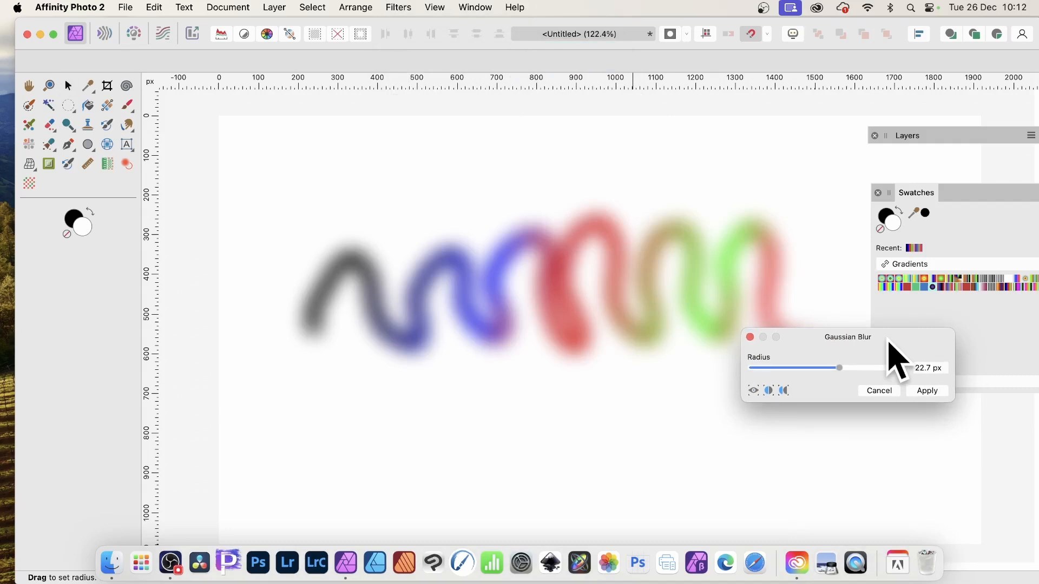
click(927, 391)
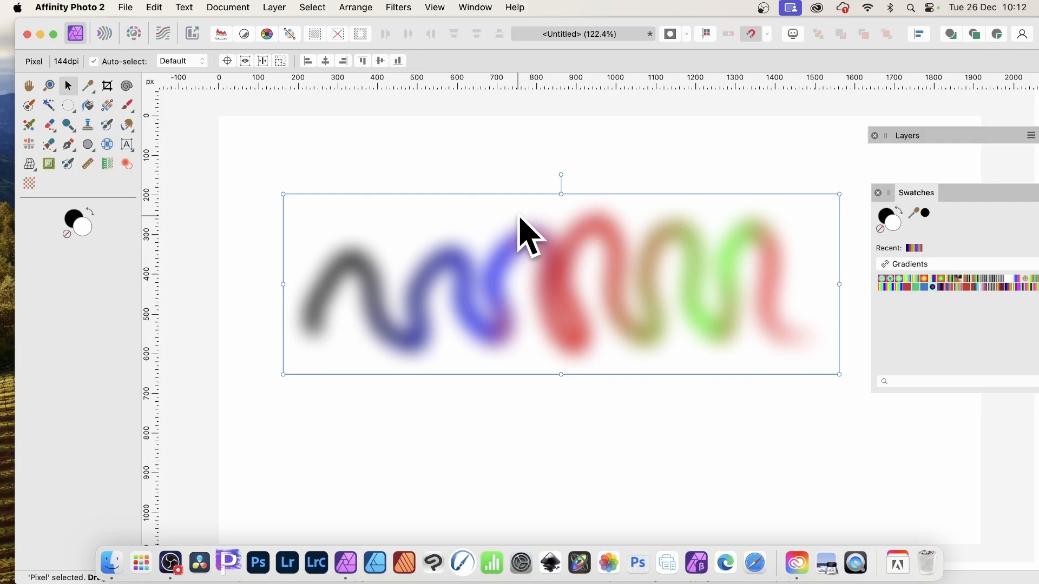
Enable the 3D layer effect on the squiggle layer and set its radius to 100 px.
drag(923, 138, 876, 145)
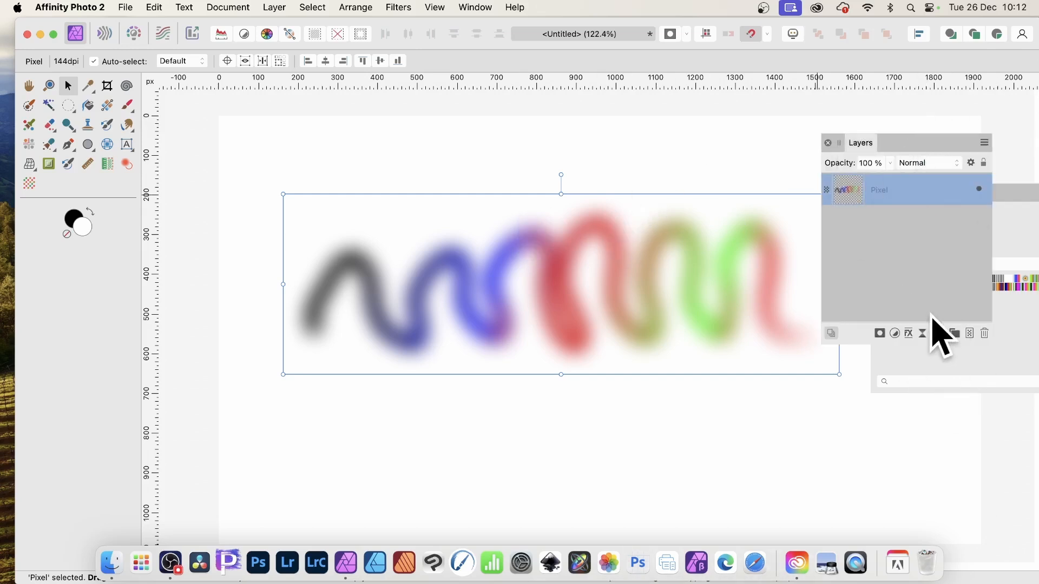
click(909, 334)
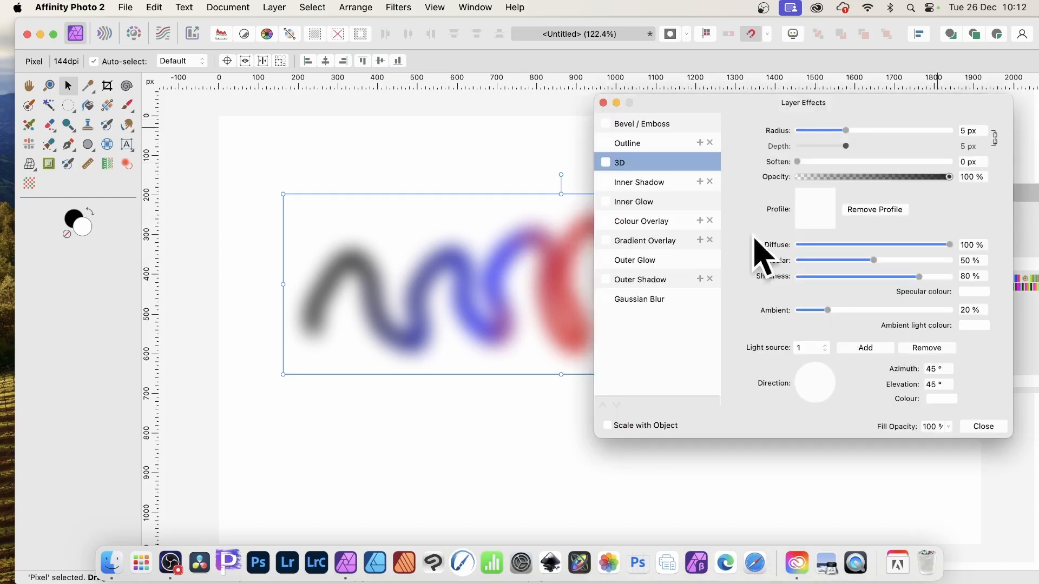
click(606, 163)
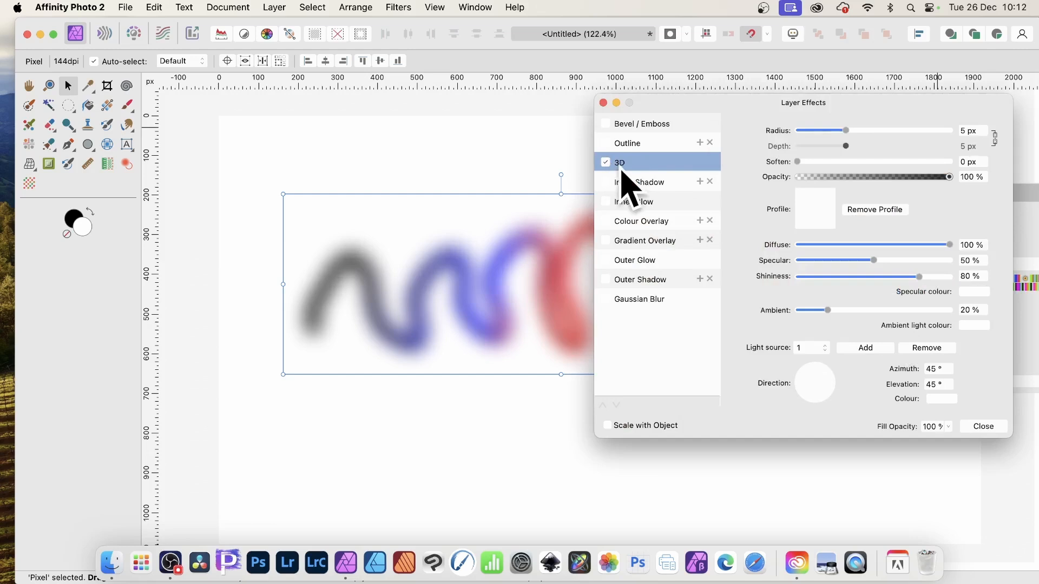
mouse_move(723, 108)
mouse_down()
mouse_move(781, 112)
mouse_move(714, 113)
mouse_up()
drag(826, 131, 948, 131)
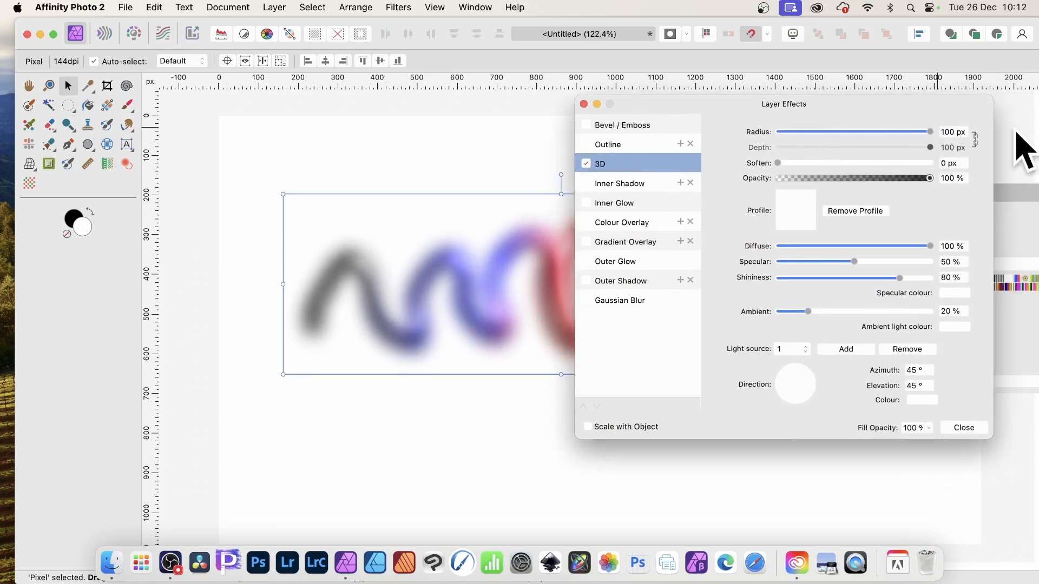
drag(675, 101, 802, 119)
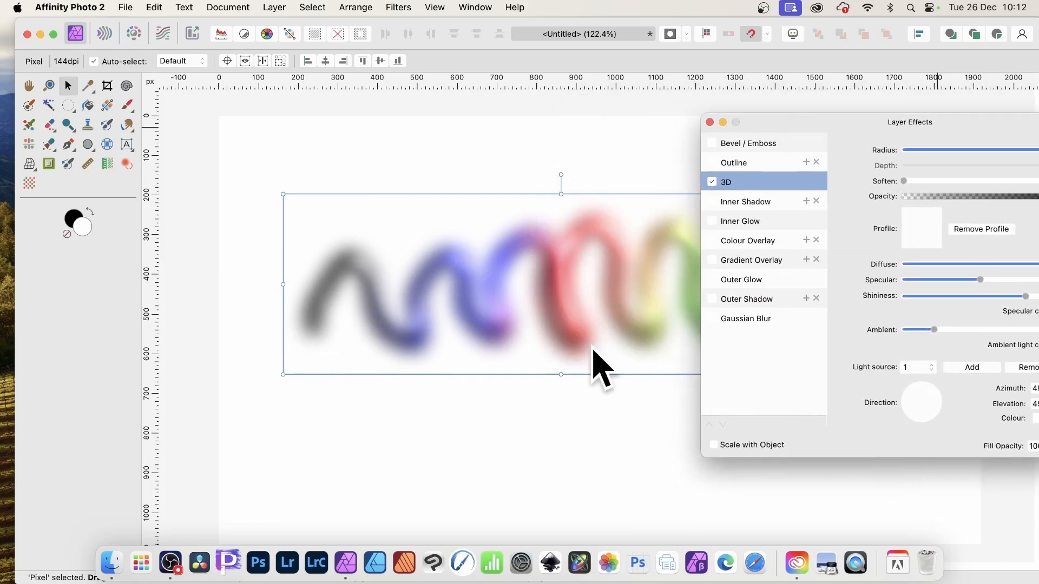
drag(945, 137, 757, 121)
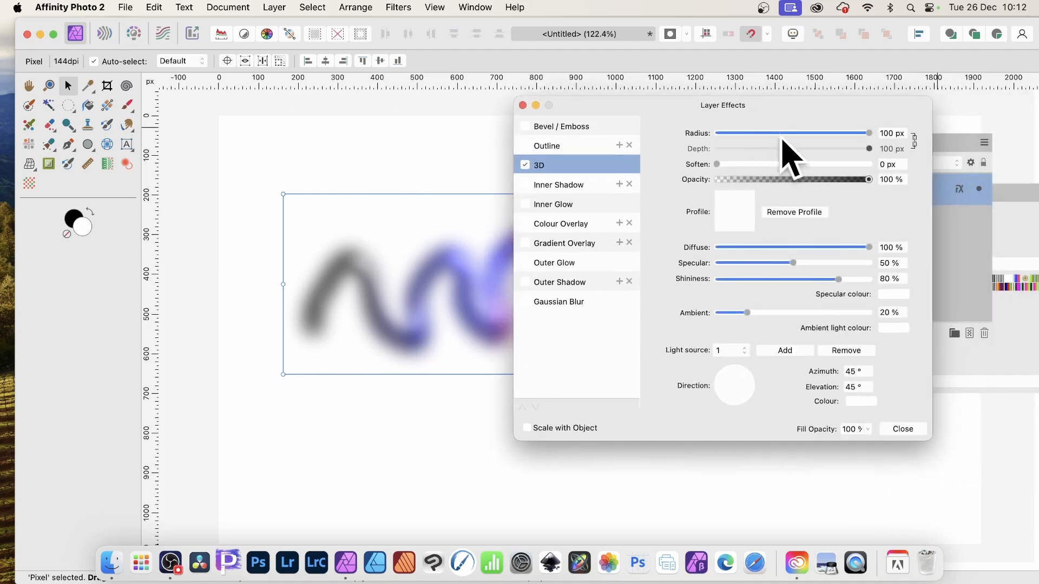
Give the 3D effect the S-curve standard profile and leave Soften at 0 px after trying 15.9 px.
click(743, 213)
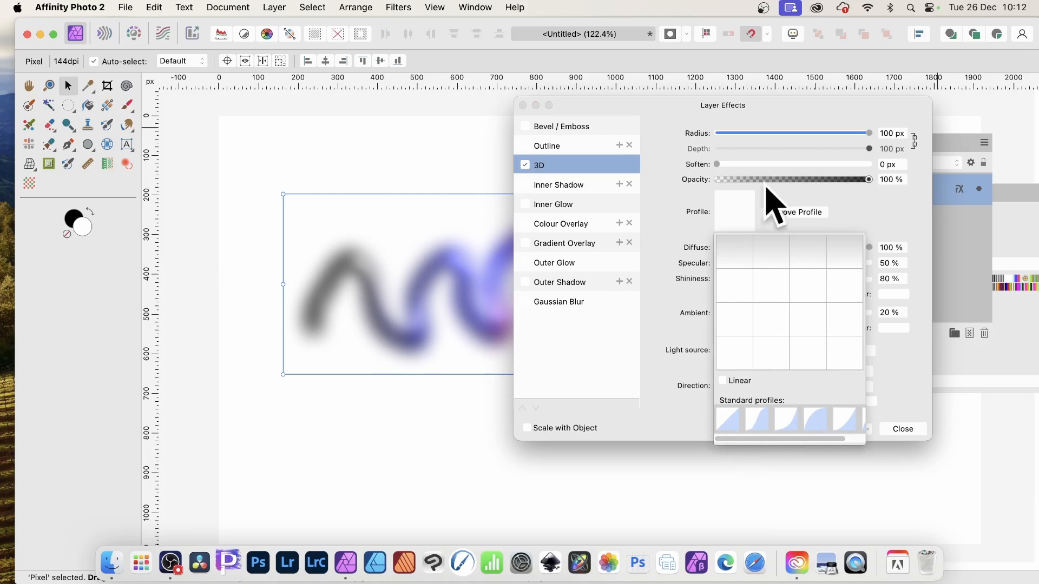
click(758, 421)
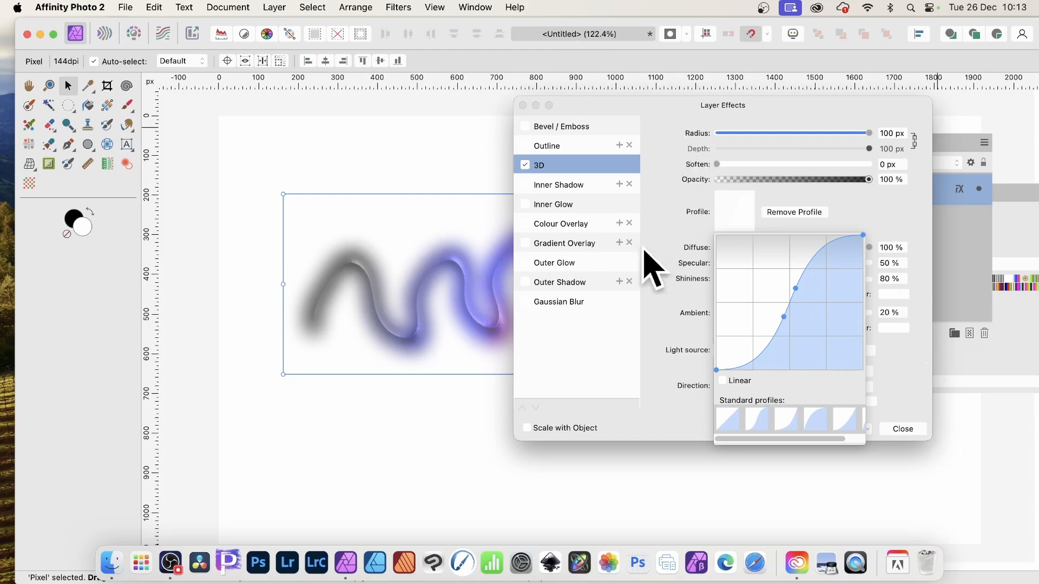
click(655, 178)
drag(719, 168, 854, 166)
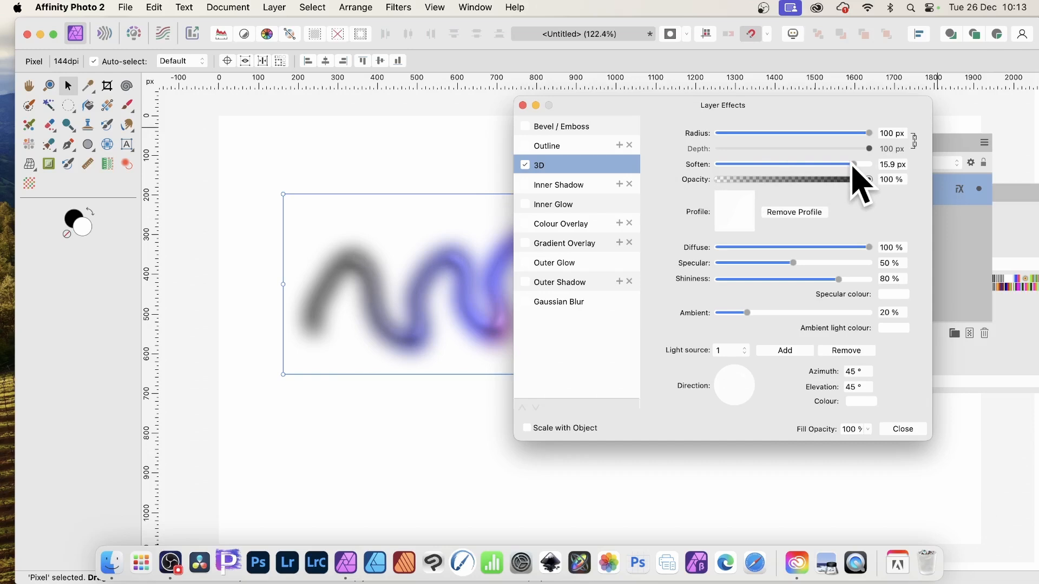
drag(854, 165, 696, 164)
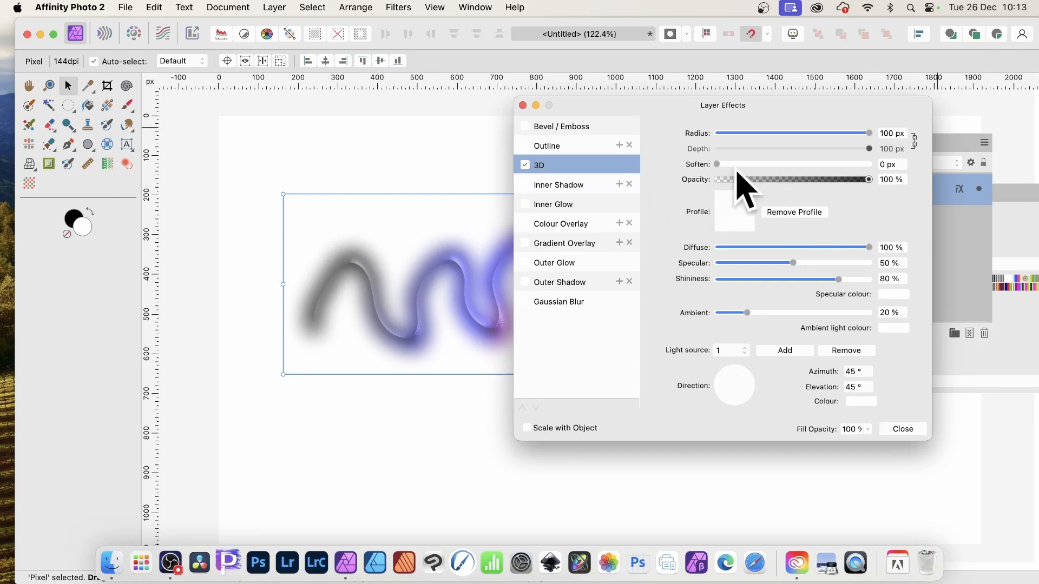
click(904, 429)
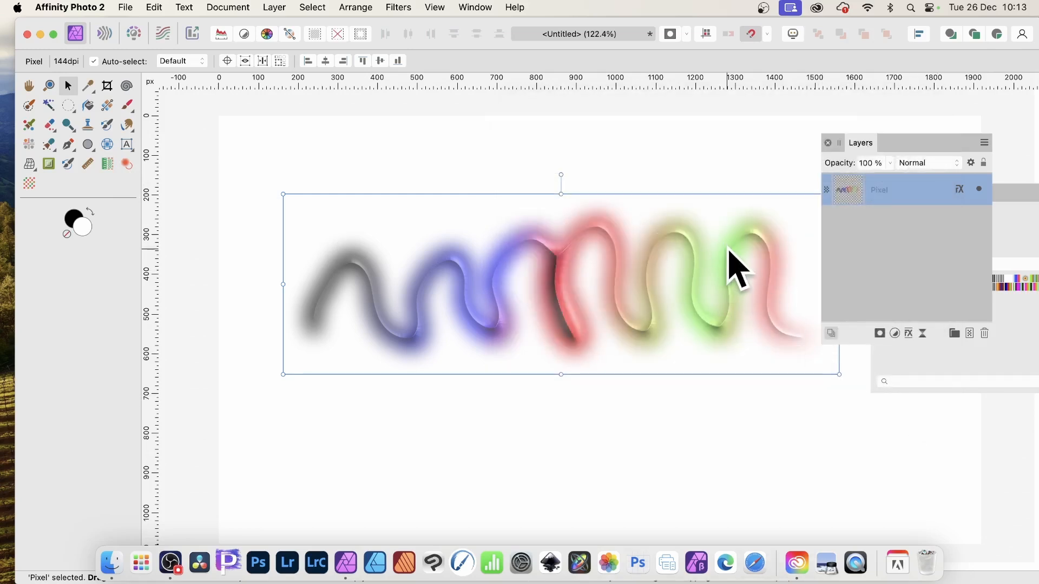
Move the blurred 3D squiggle slightly further left on the canvas.
drag(731, 249, 697, 253)
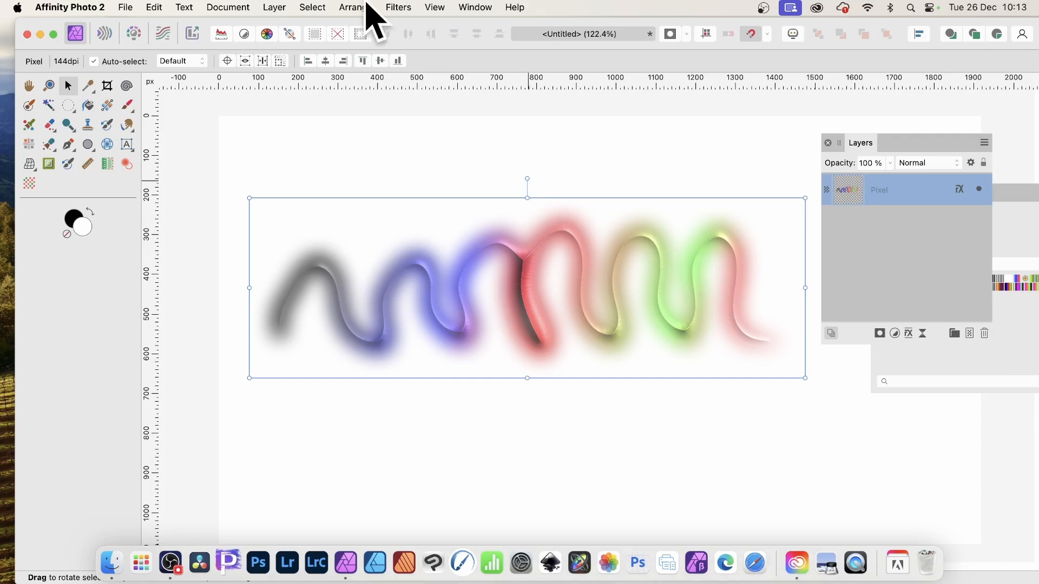
click(281, 7)
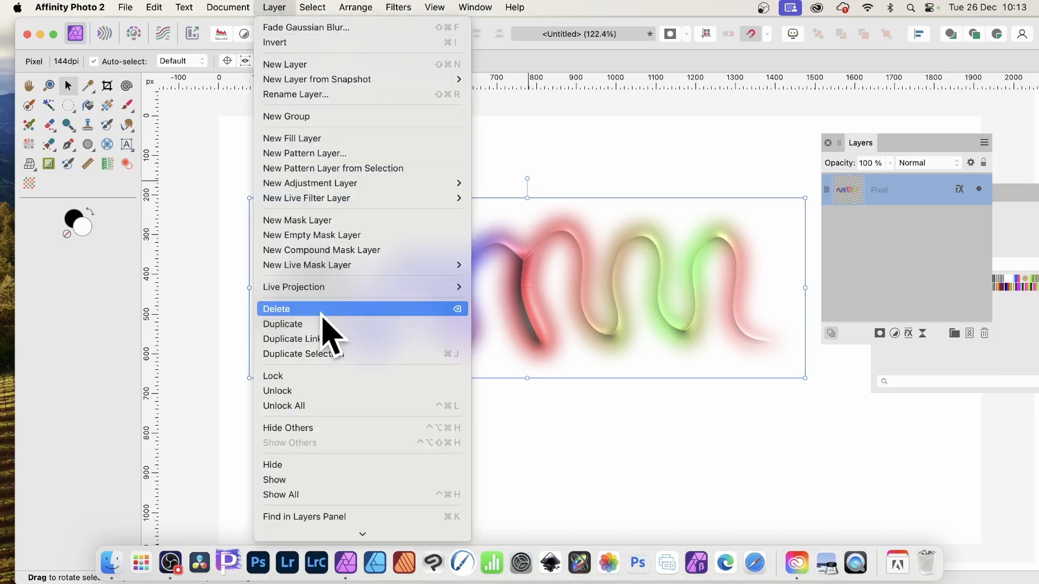
click(816, 428)
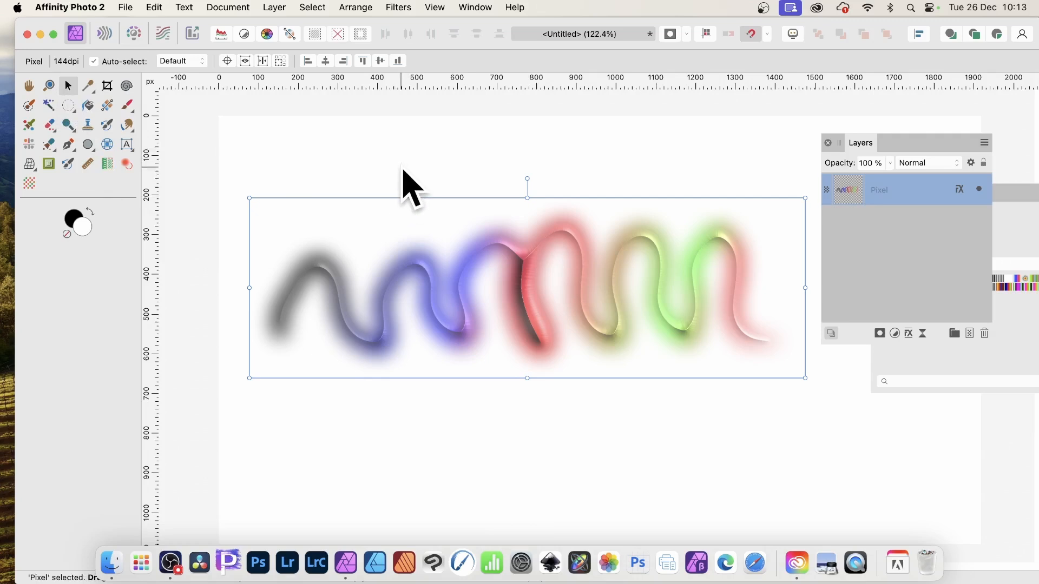
Open Move / Duplicate for the squiggle layer, set the scale to 127 % and enable duplication with 3 copies.
key(Return)
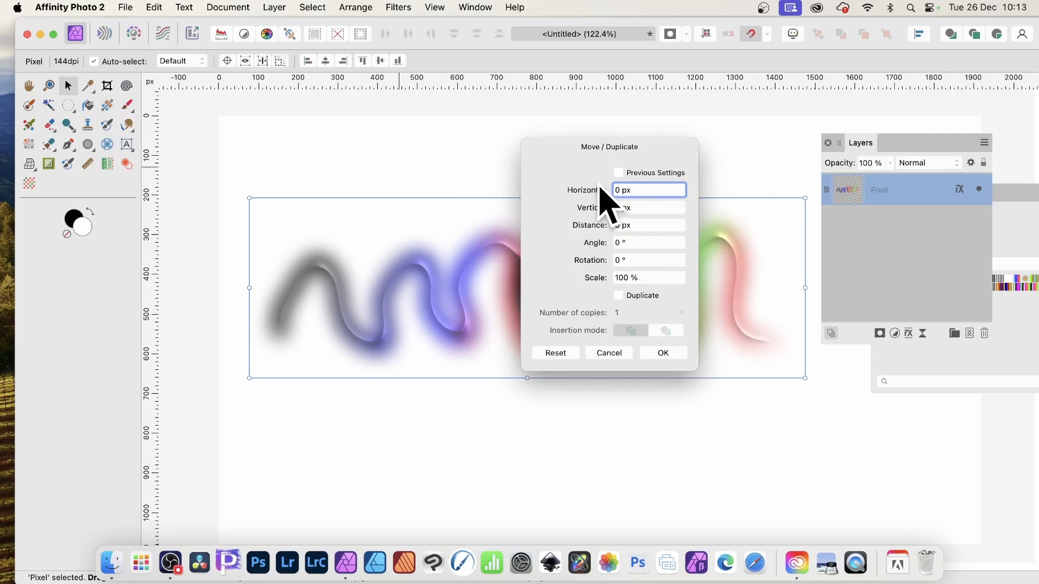
drag(587, 160, 708, 152)
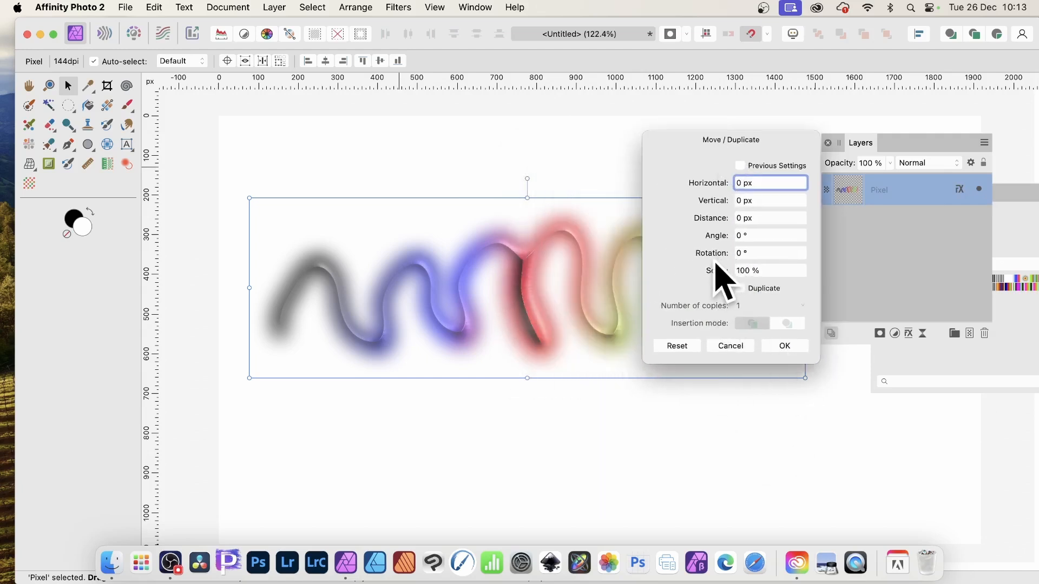
mouse_move(717, 269)
mouse_down()
mouse_move(787, 268)
mouse_move(733, 274)
mouse_up()
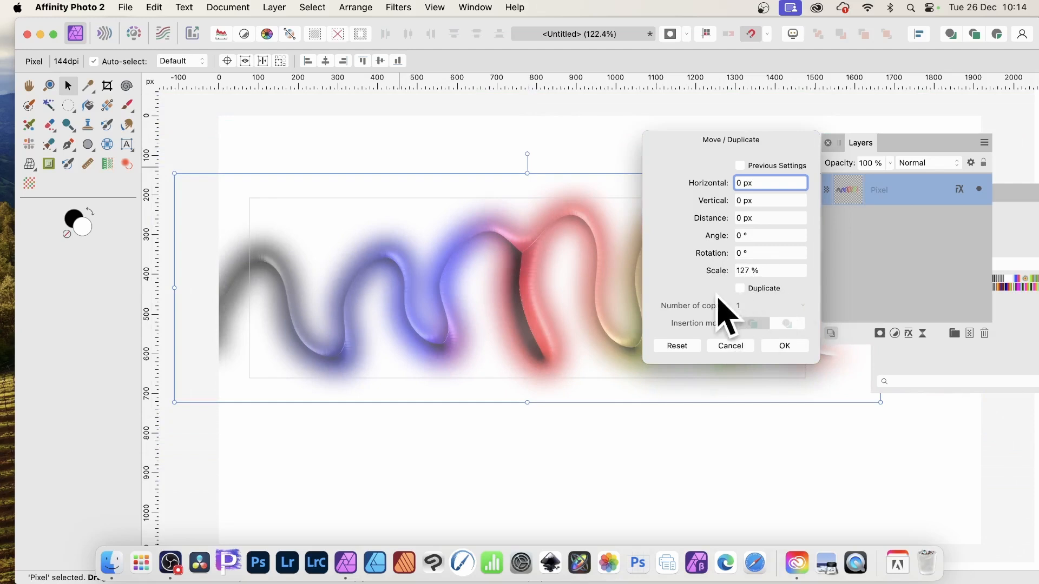
click(739, 289)
drag(696, 303, 697, 303)
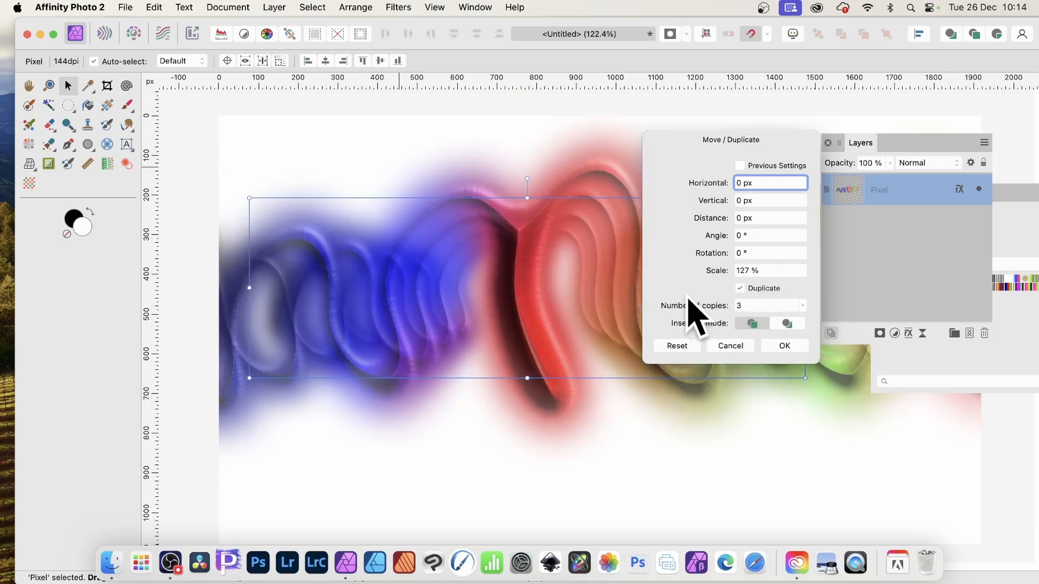
Move the dialog clear of the artwork, raise the number of copies to 4 and reduce the scale to 115 %.
drag(715, 143, 907, 206)
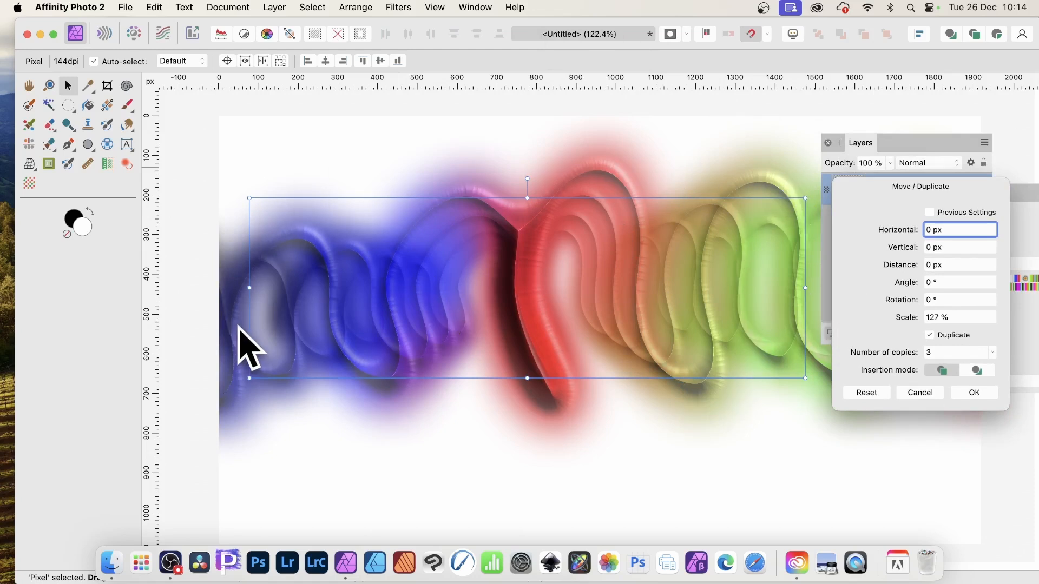
drag(928, 191, 870, 181)
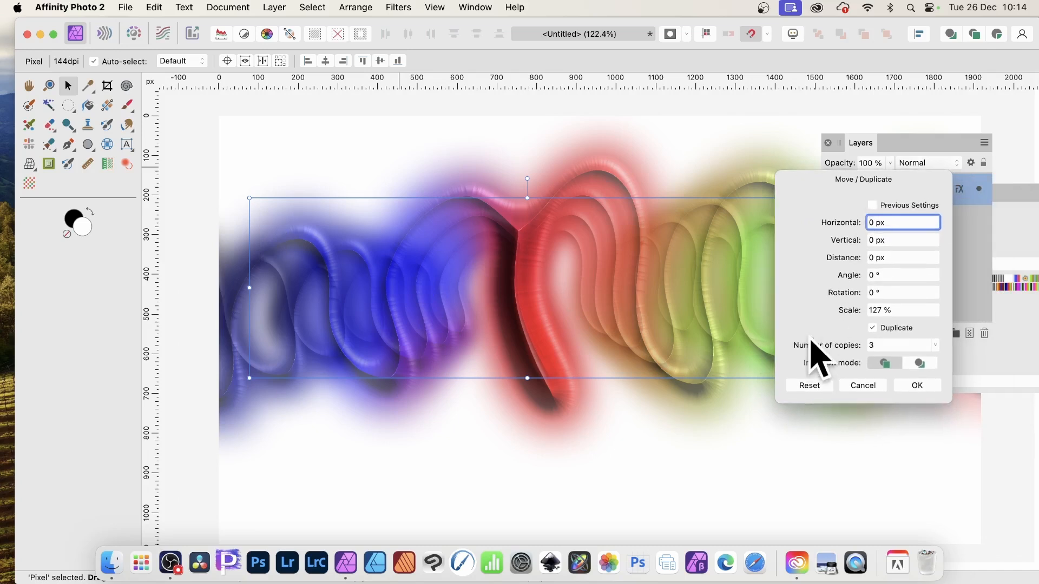
drag(819, 346, 817, 345)
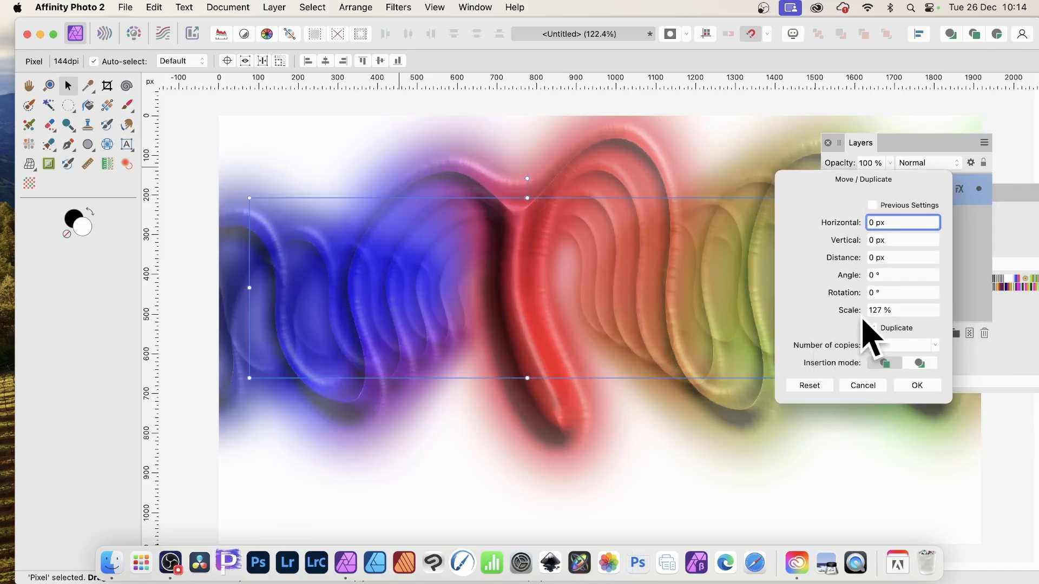
drag(856, 310, 850, 312)
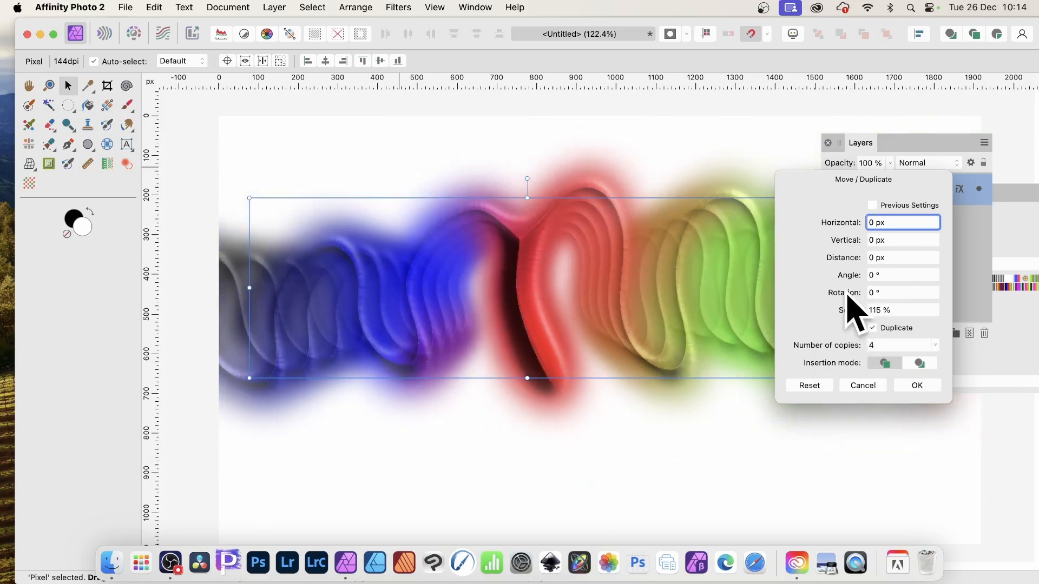
Duplicate the squiggle as 16 copies with 45° rotation and 104 % scale per copy.
drag(847, 297, 860, 296)
drag(865, 296, 856, 306)
click(894, 296)
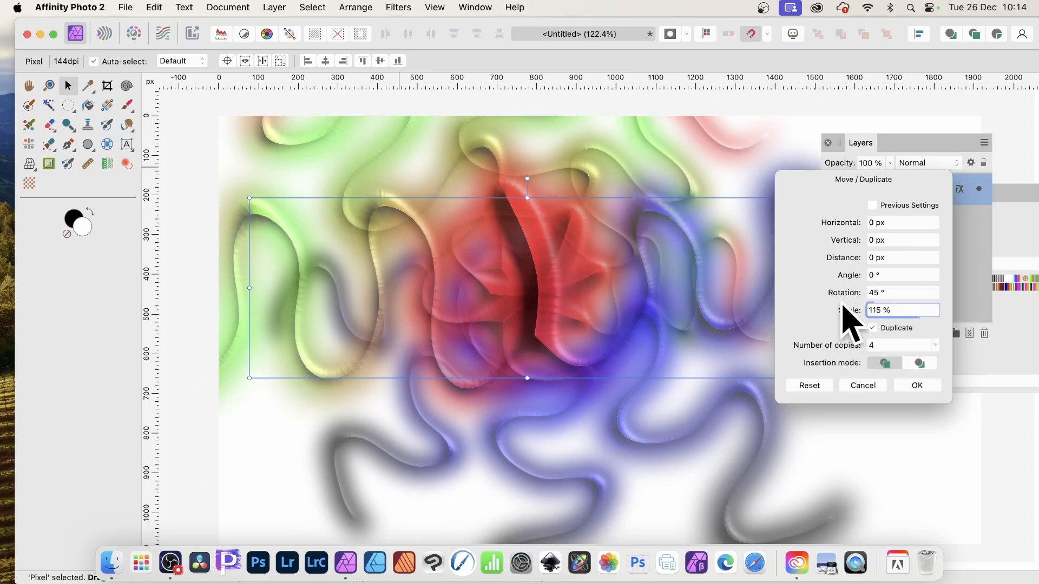
drag(859, 324, 846, 347)
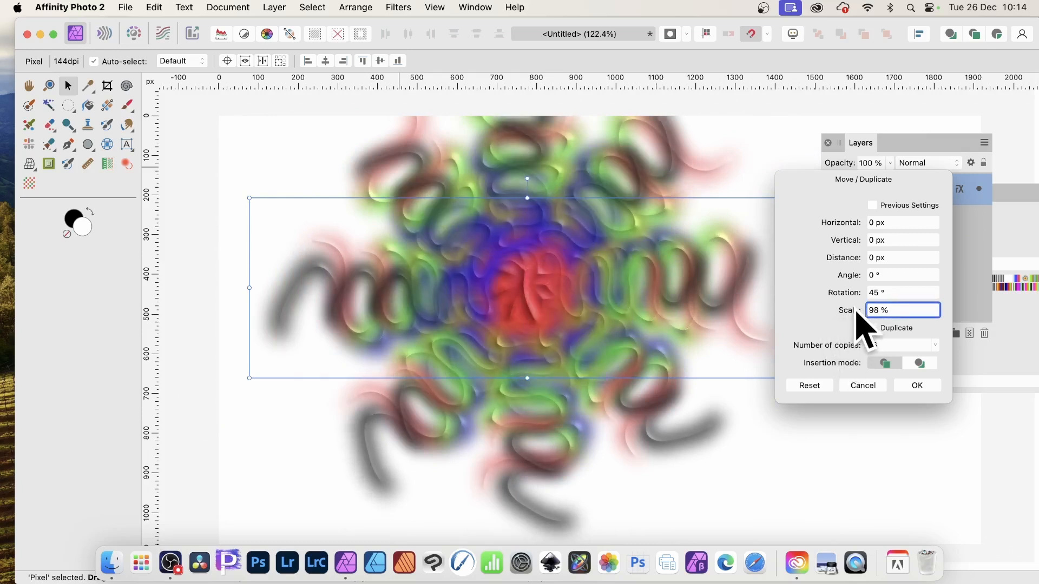
drag(857, 312, 861, 315)
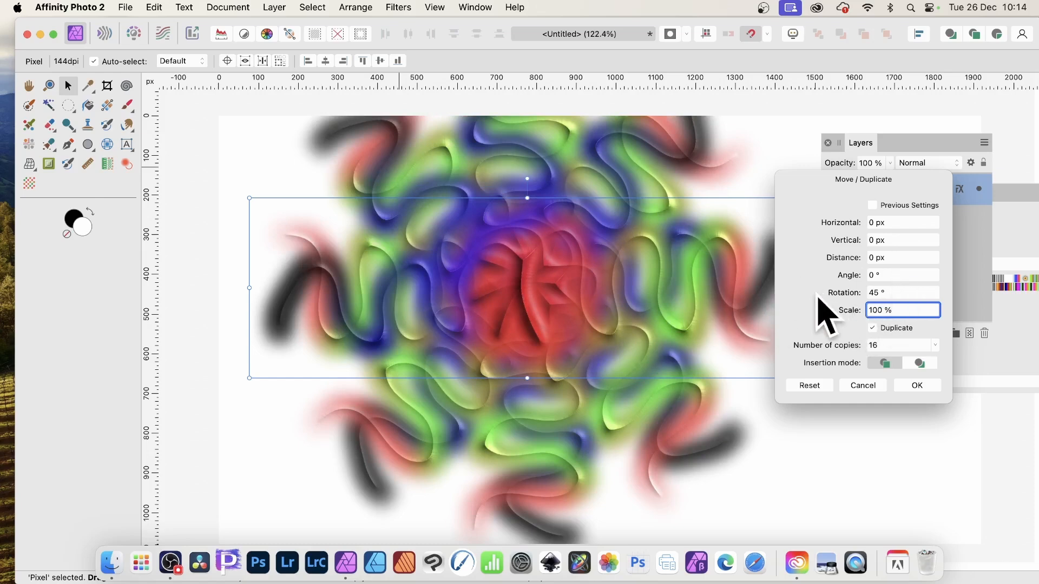
drag(840, 314, 855, 311)
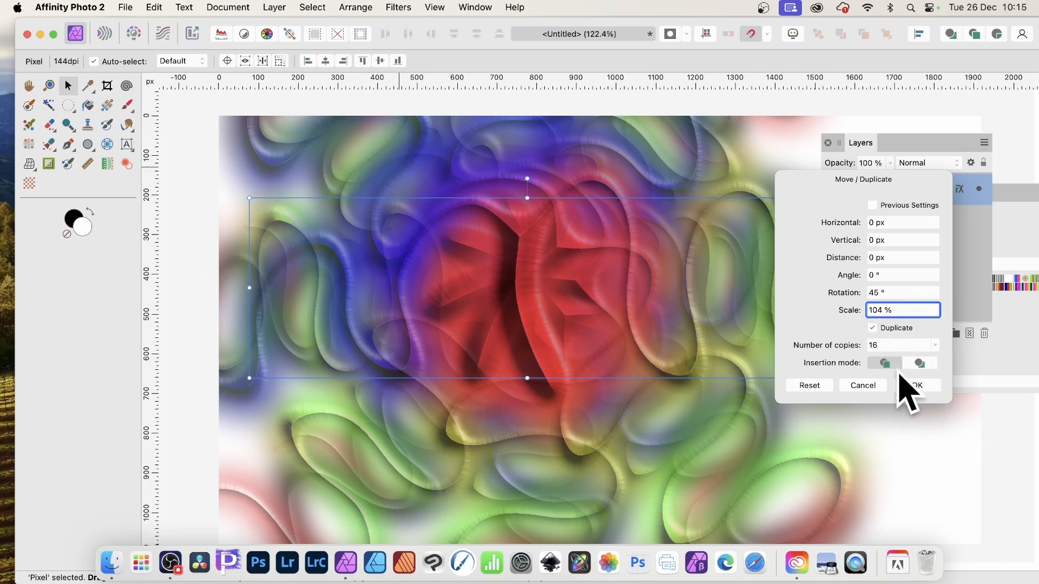
click(920, 386)
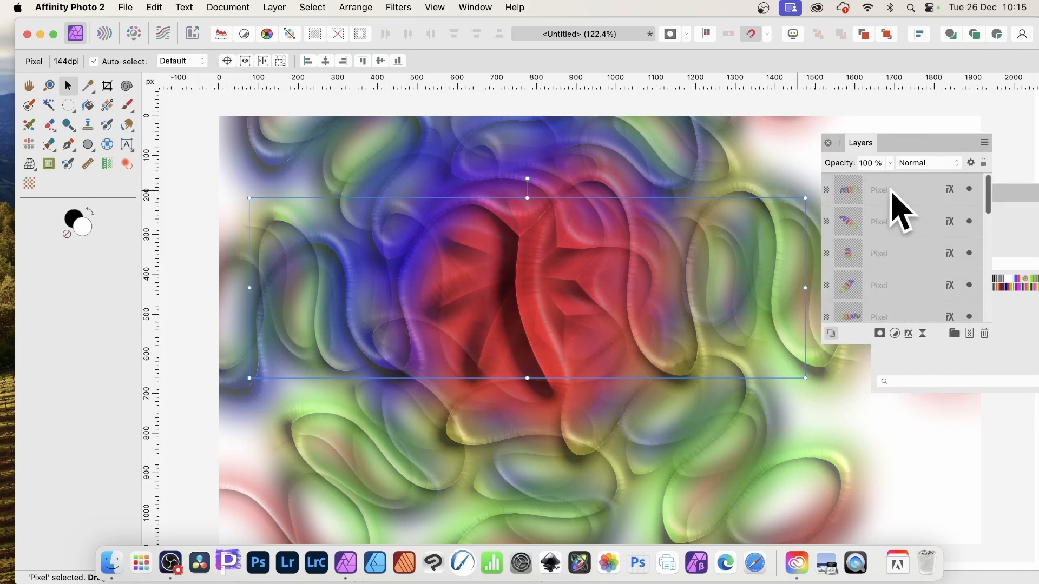
Group all the squiggle layers and move the group slightly upward on the canvas.
click(890, 193)
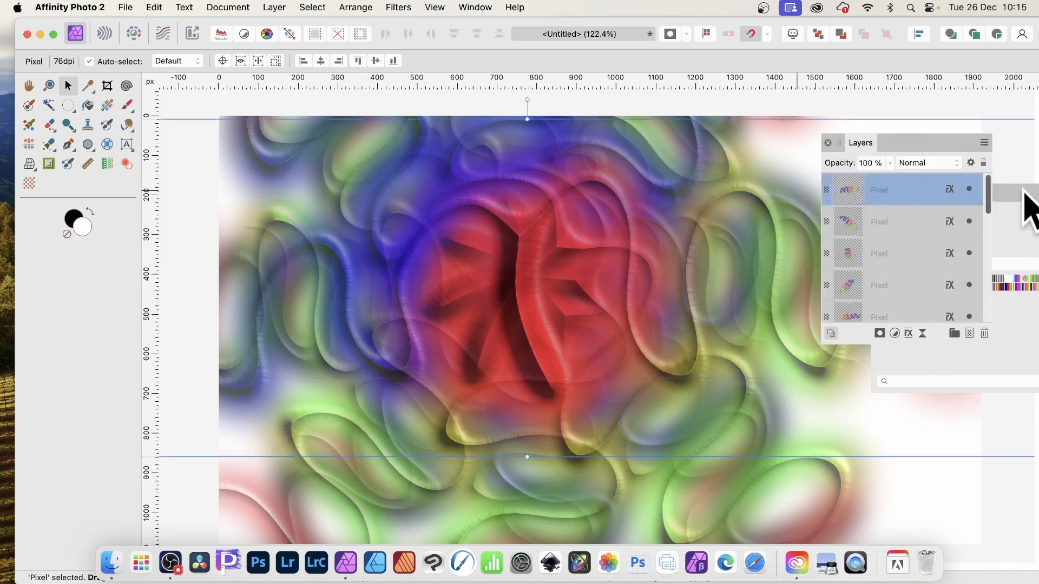
drag(990, 198, 989, 303)
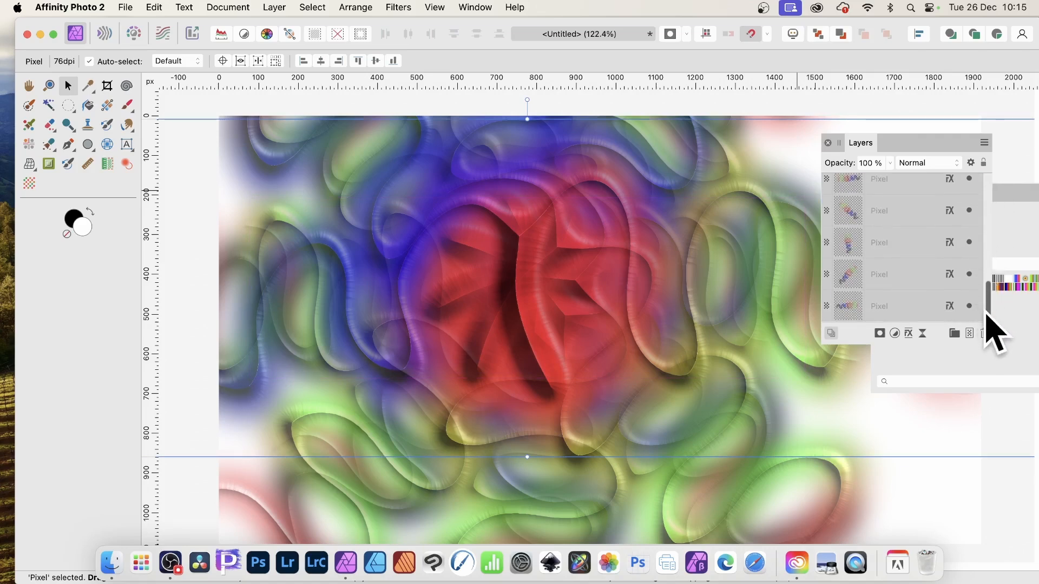
shift+click(893, 307)
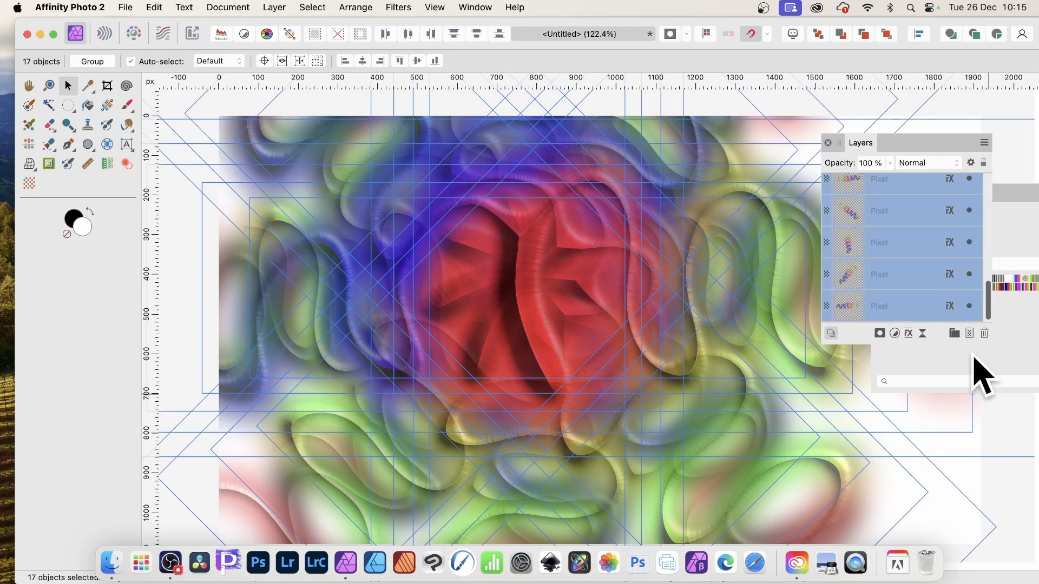
right_click(881, 212)
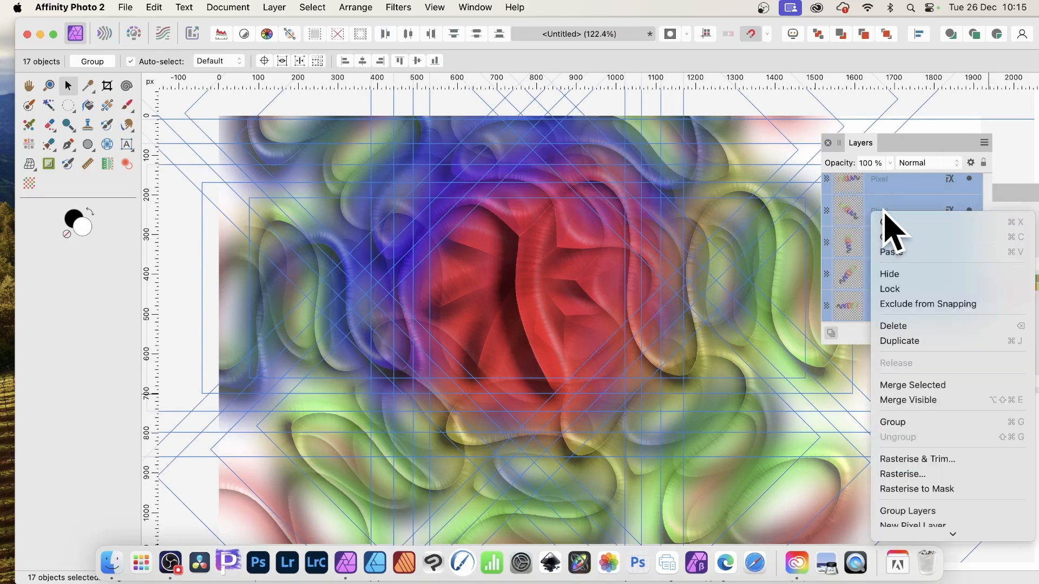
click(914, 426)
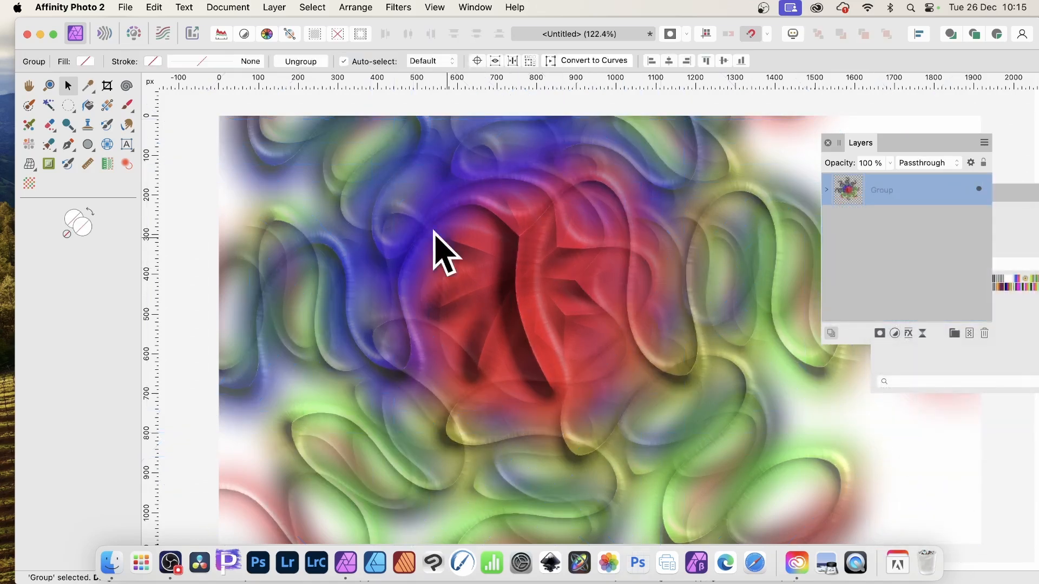
drag(460, 252, 448, 225)
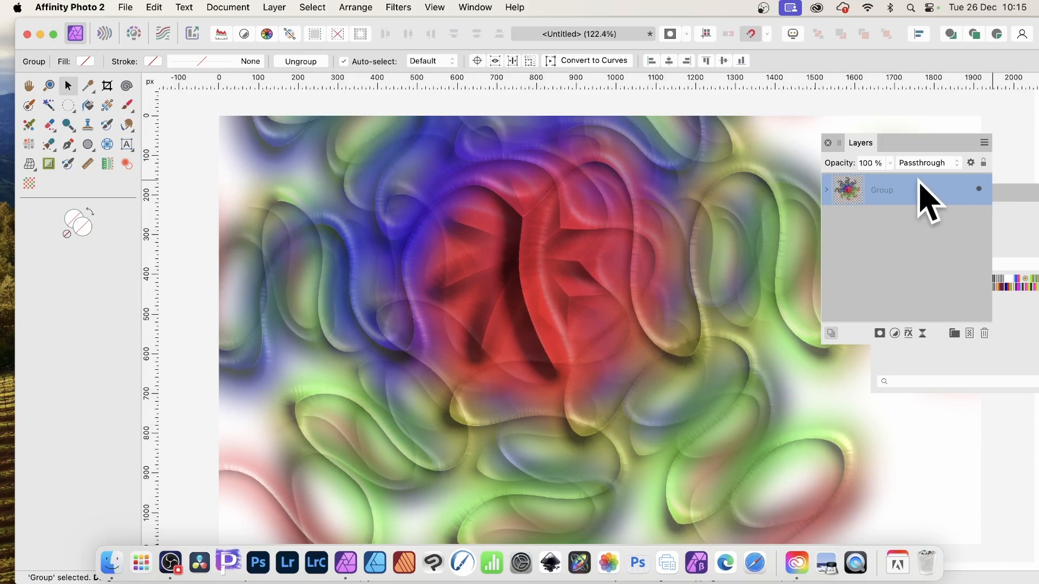
Select all the pixel layers inside the group and open their layer effects.
click(827, 190)
click(911, 234)
scroll(928, 258, down, 5)
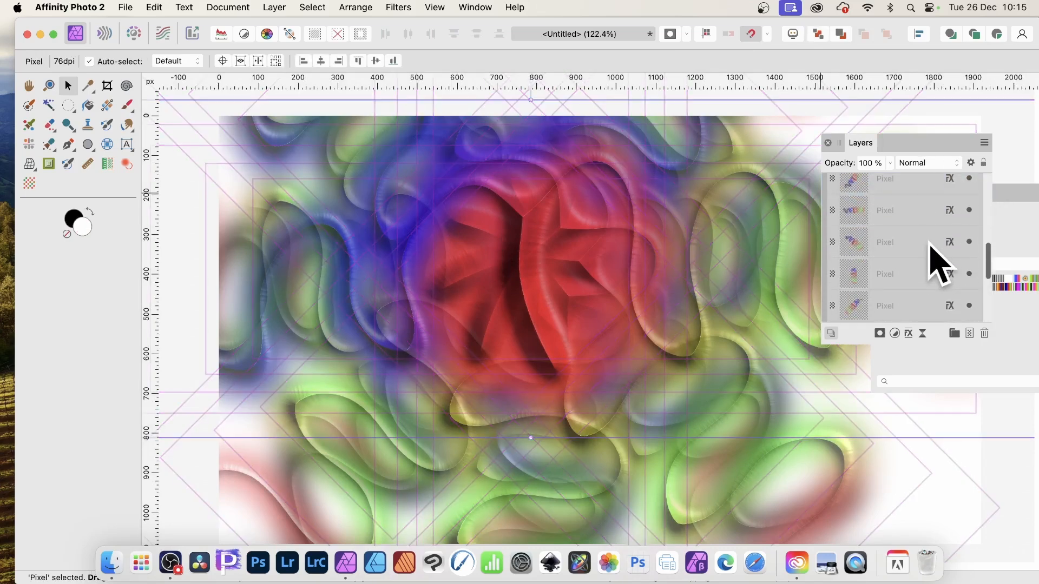
shift+click(897, 313)
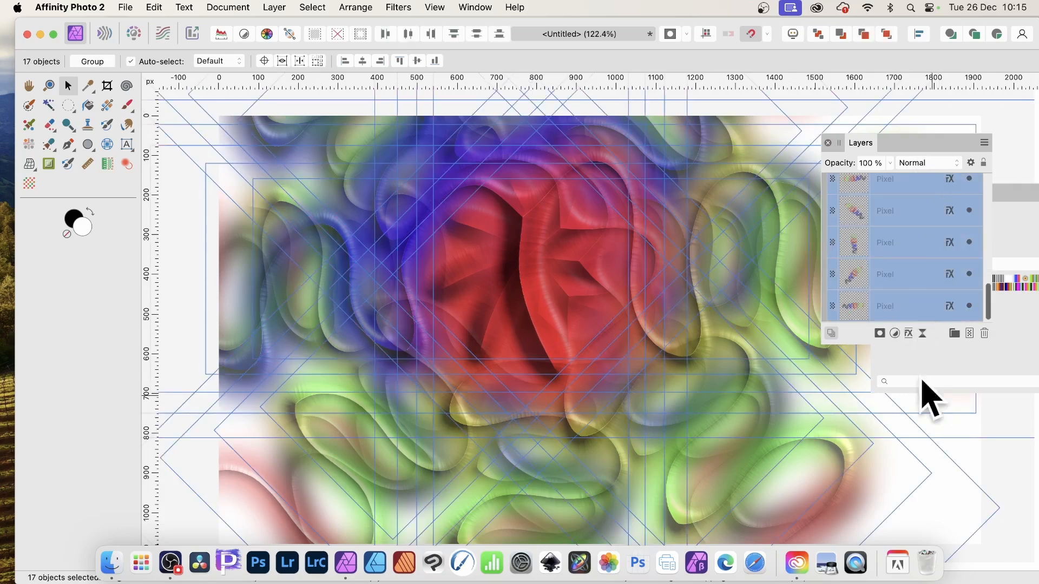
click(908, 334)
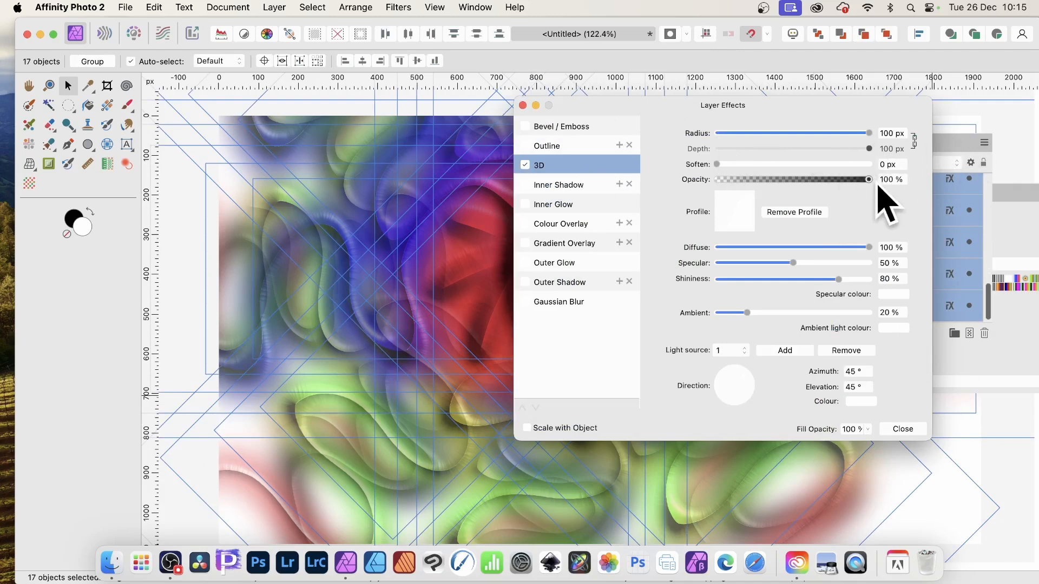
Try other standard profiles for the 3D effect on the selected layers and go back to the S-curve profile.
mouse_move(717, 164)
mouse_down()
mouse_move(777, 170)
mouse_move(705, 167)
mouse_up()
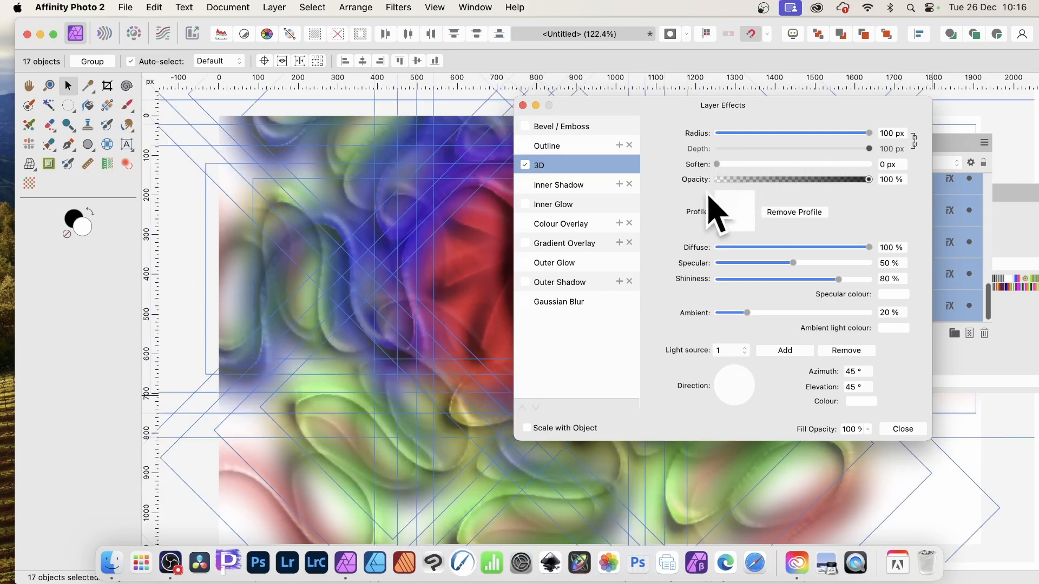
click(743, 216)
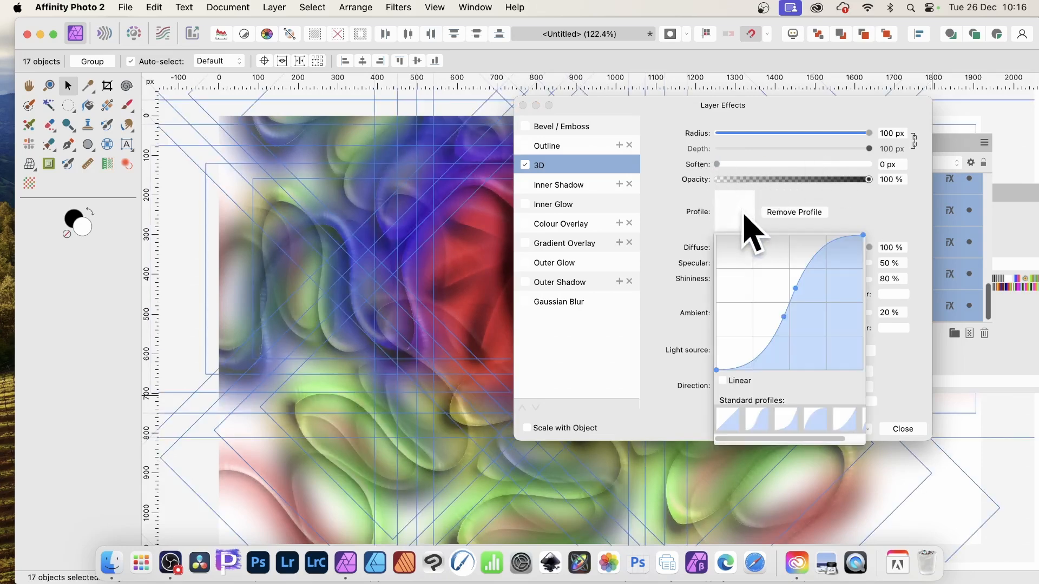
click(787, 422)
click(812, 414)
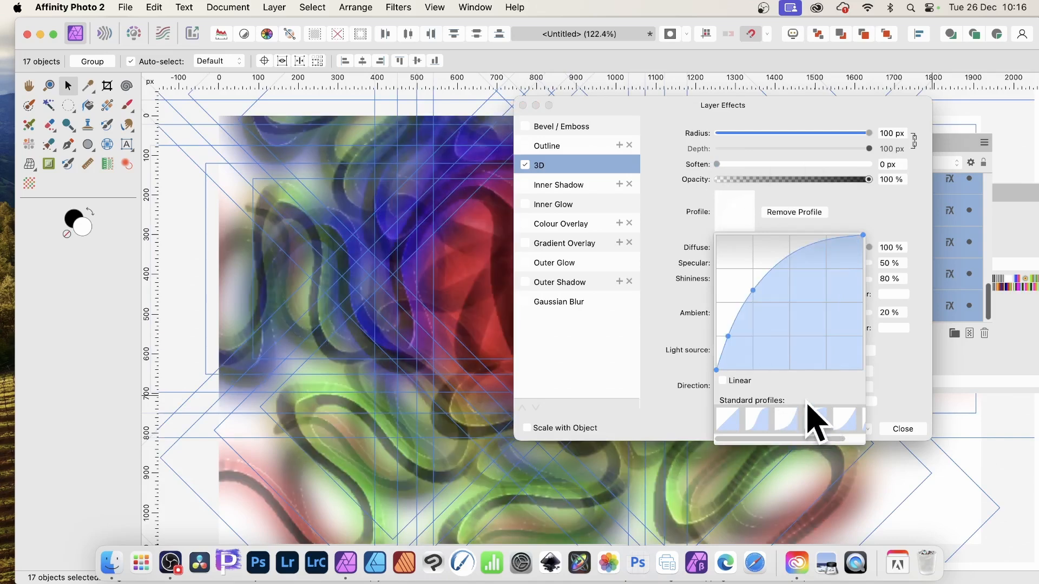
click(757, 425)
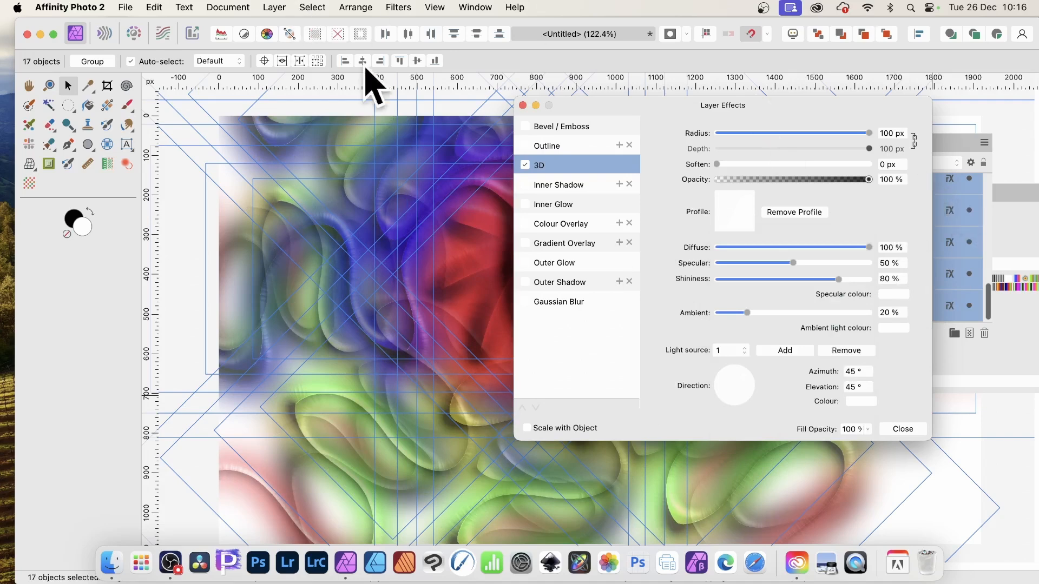
Try a Bevel / Emboss effect with a 22.6 px radius on the selected layers, switch it off and close the effects.
click(534, 127)
mouse_move(789, 149)
mouse_down()
mouse_move(840, 149)
mouse_move(805, 149)
mouse_up()
click(525, 126)
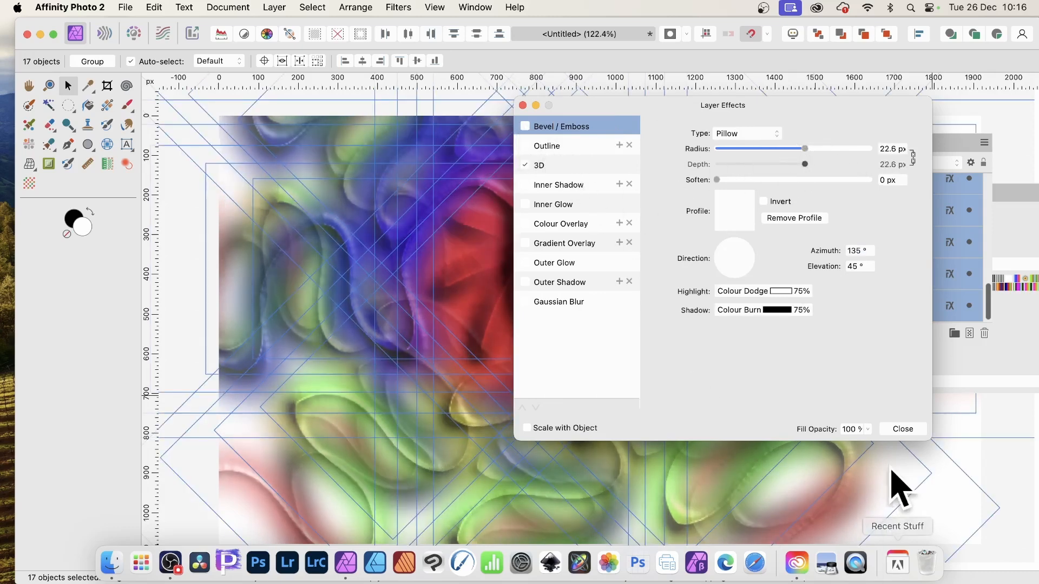
click(902, 429)
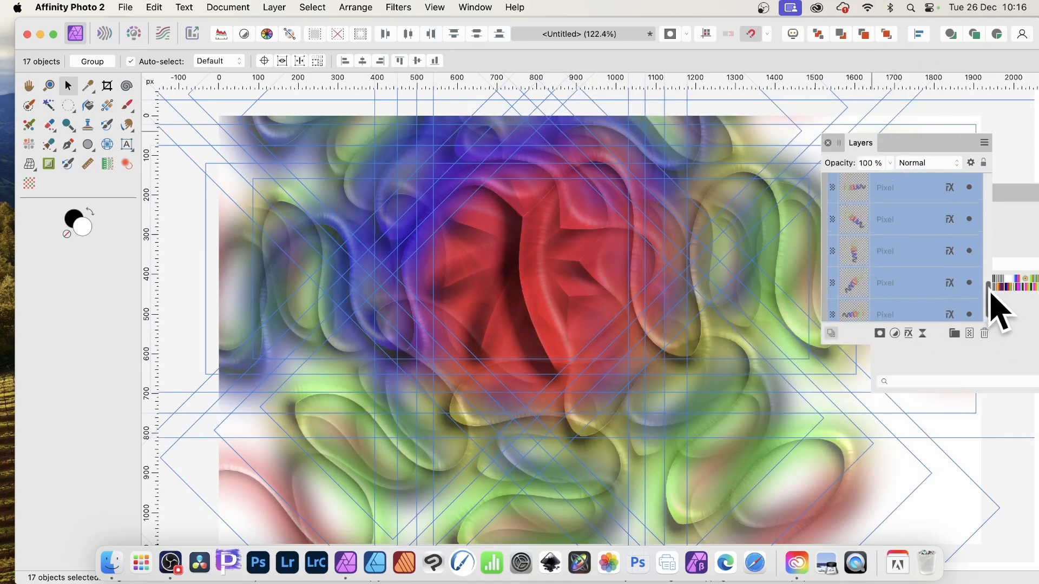
Rasterise the whole group of squiggles into a single pixel layer.
drag(989, 292, 991, 158)
click(877, 189)
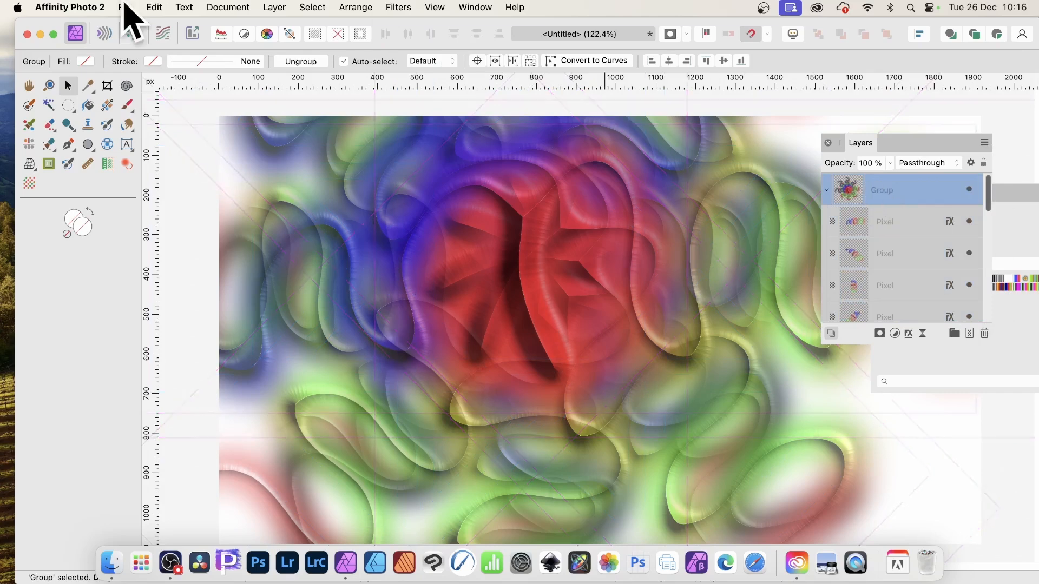
click(285, 7)
mouse_move(321, 566)
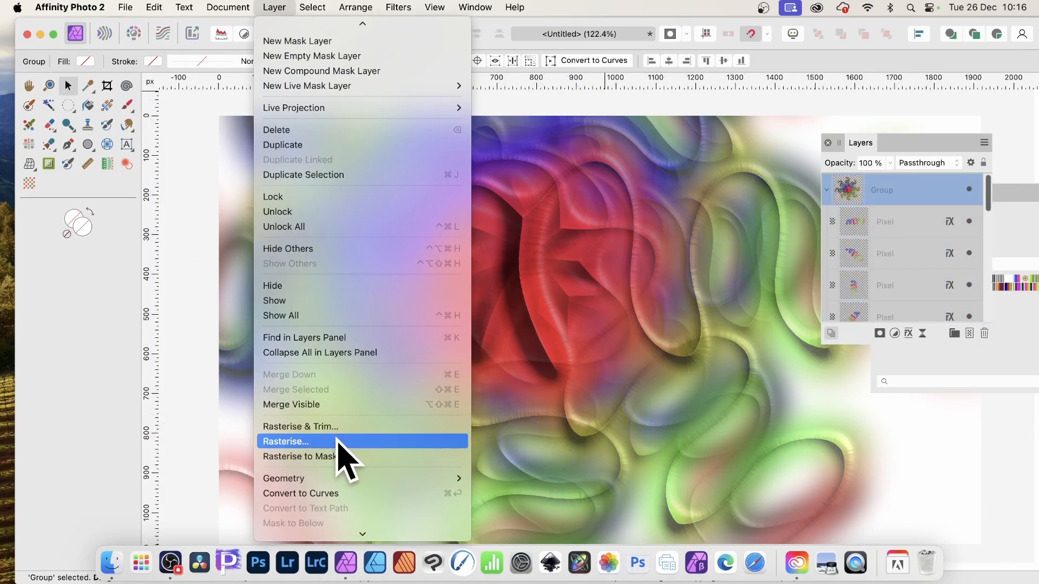
click(337, 442)
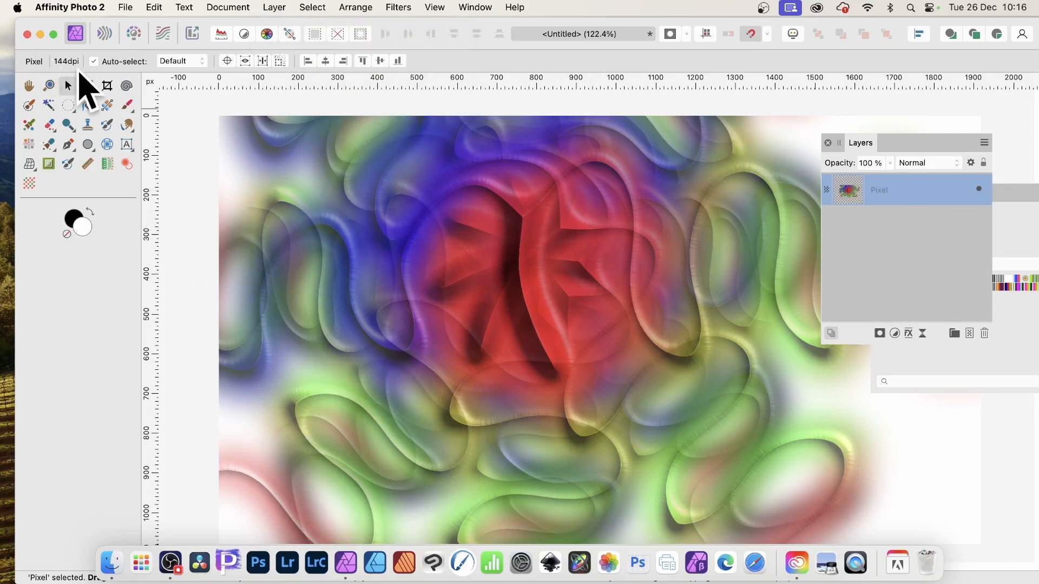
Scale the rasterised pixel layer down proportionally and reposition it until the whole radial design sits inside the canvas.
drag(467, 210, 696, 494)
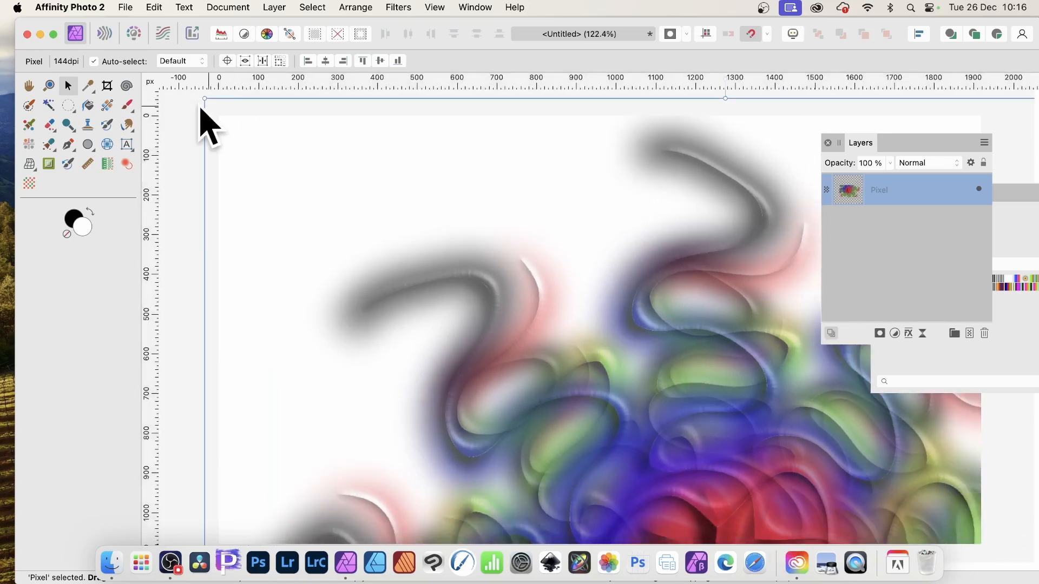
drag(204, 98, 544, 413)
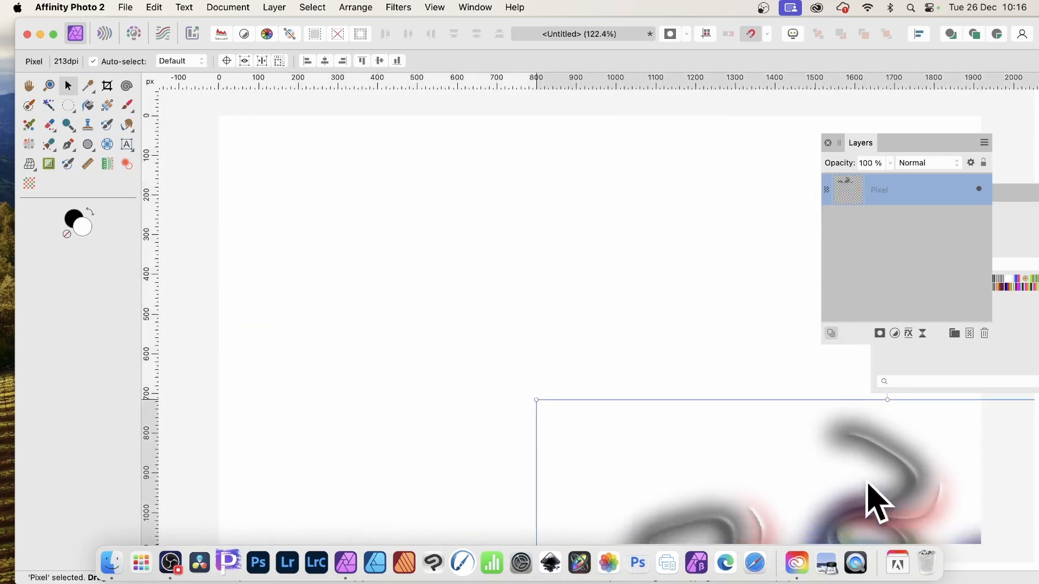
drag(893, 512, 561, 157)
drag(524, 326, 565, 377)
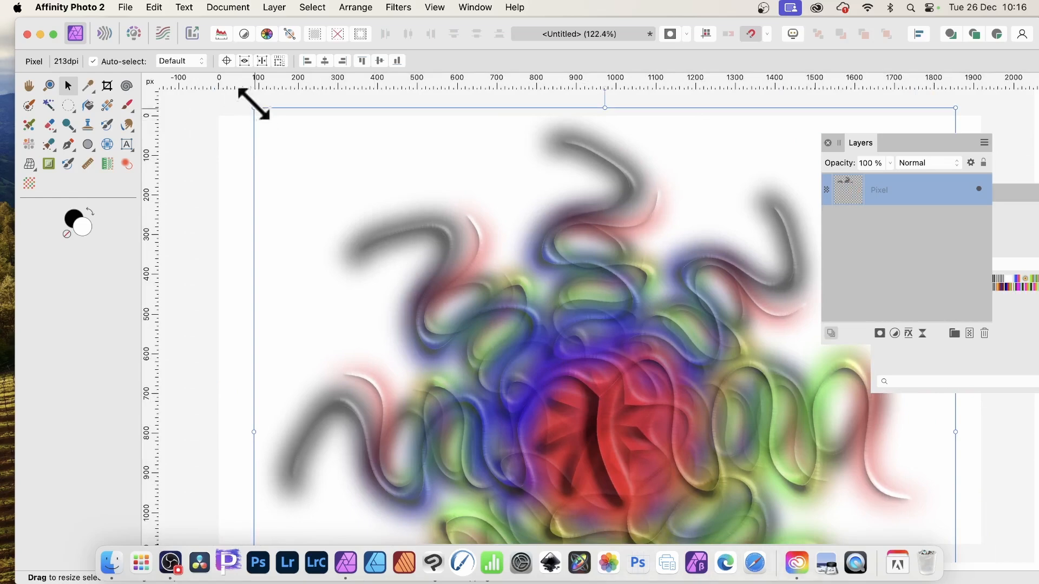
drag(257, 110, 463, 302)
drag(677, 468, 490, 263)
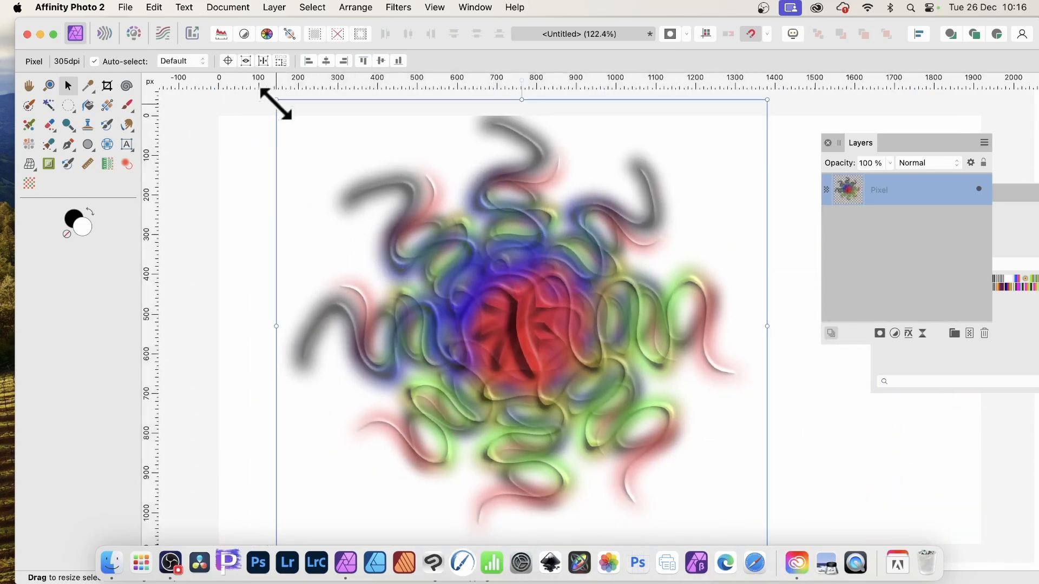
drag(276, 102, 376, 201)
drag(559, 376, 522, 342)
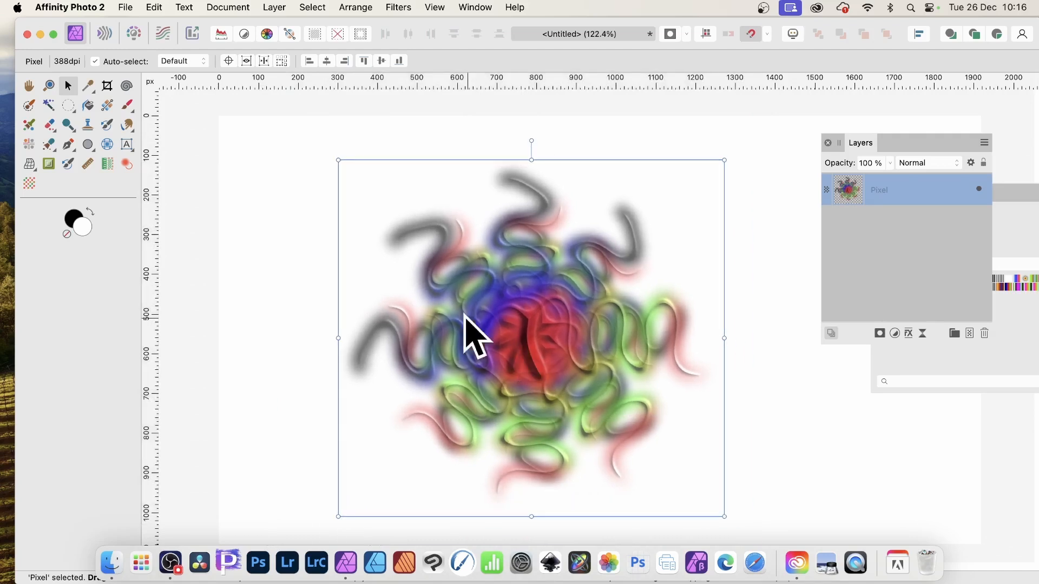
Start the Deform distortion filter and place anchor points on the red core and around its left and lower sides.
click(400, 8)
mouse_move(410, 80)
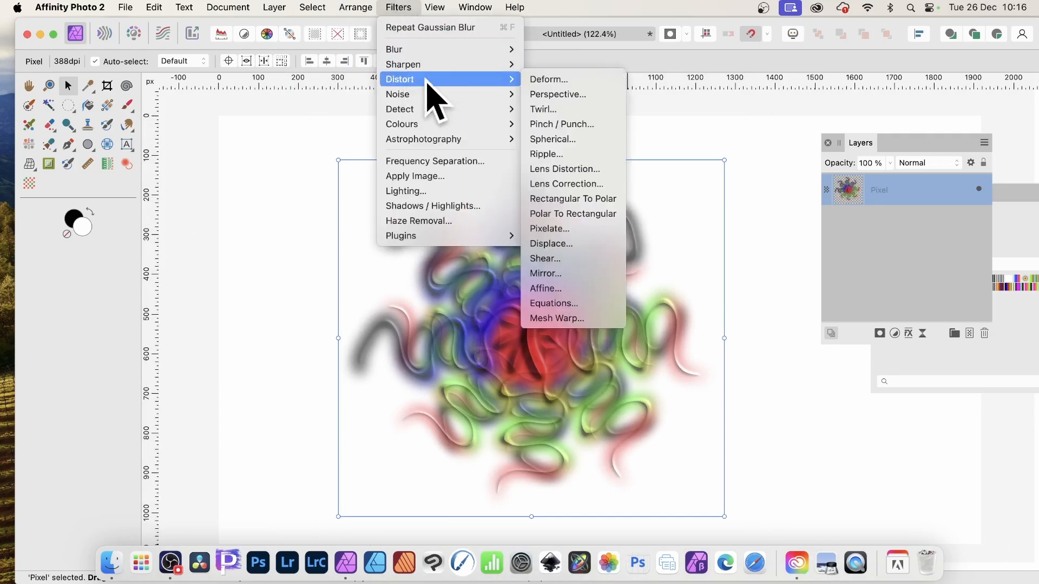
click(567, 81)
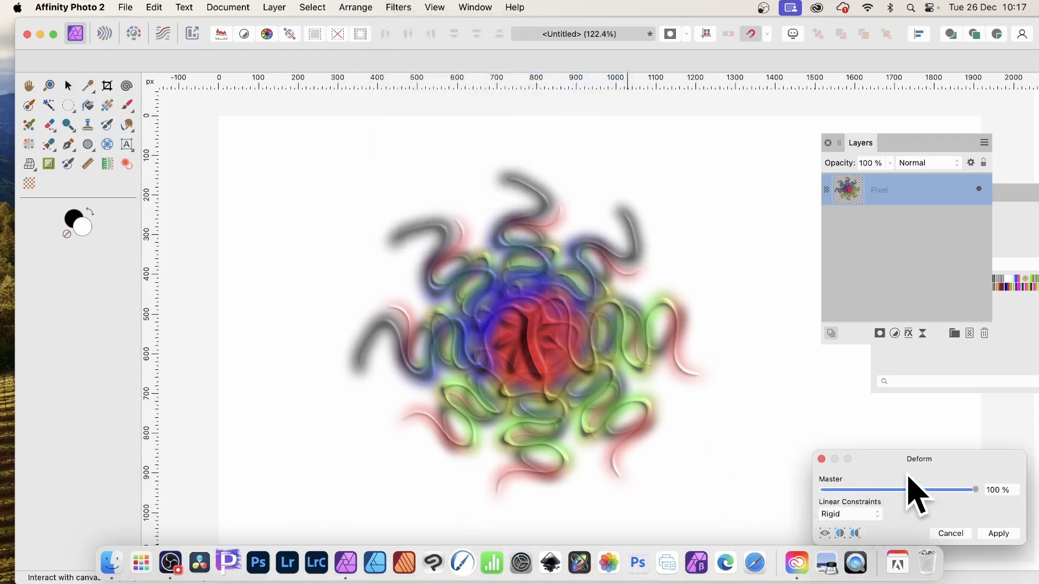
click(448, 283)
click(443, 342)
click(513, 373)
click(482, 432)
click(580, 430)
Pull deform points from the red core and lower-right arms outward in several directions to stretch the design, and apply the filter.
drag(604, 409, 733, 414)
click(557, 331)
drag(557, 331, 646, 239)
click(520, 305)
drag(520, 306, 395, 194)
click(517, 332)
drag(517, 332, 317, 305)
click(483, 361)
drag(482, 362, 364, 437)
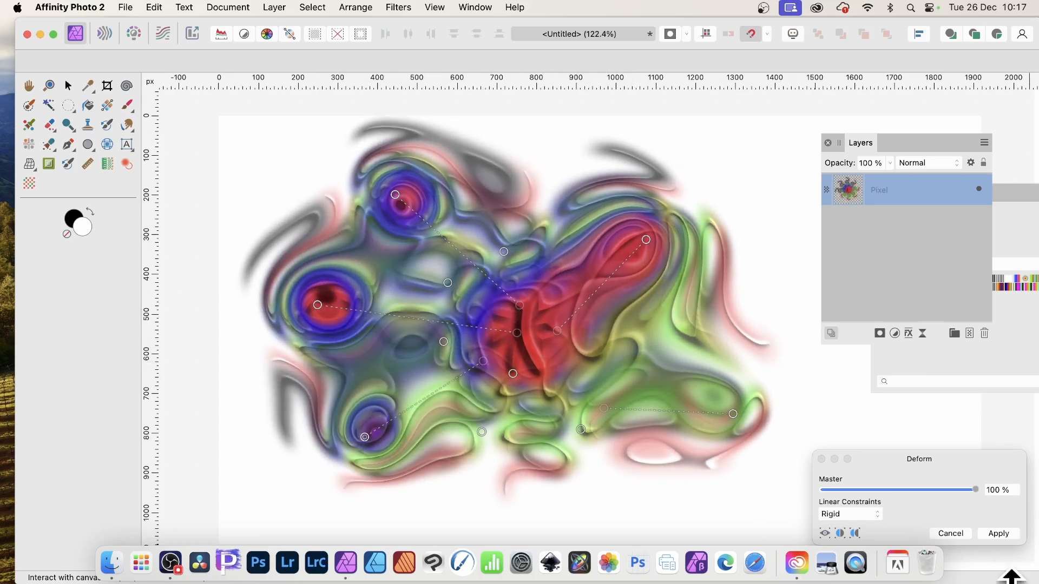
click(615, 396)
drag(617, 398, 709, 472)
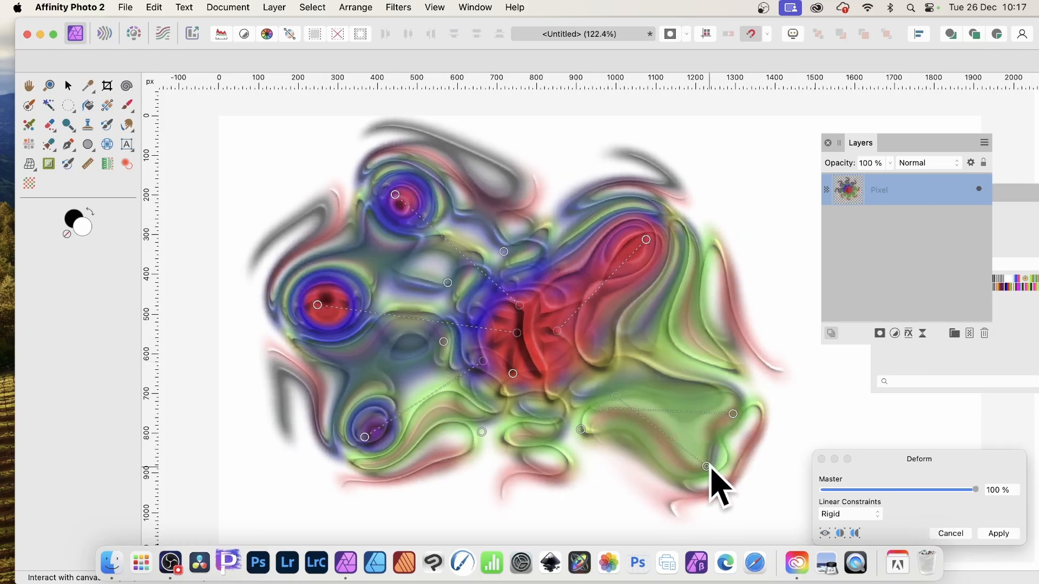
click(1007, 534)
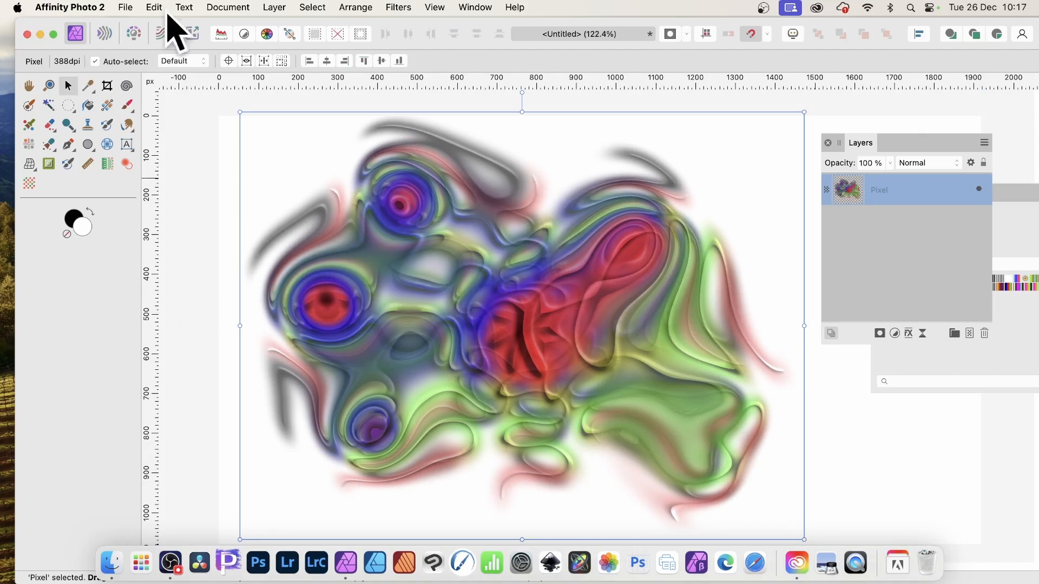
Set up a Move / Duplicate of the deformed layer with 6 copies, 17° rotation and 107% scale.
key(Return)
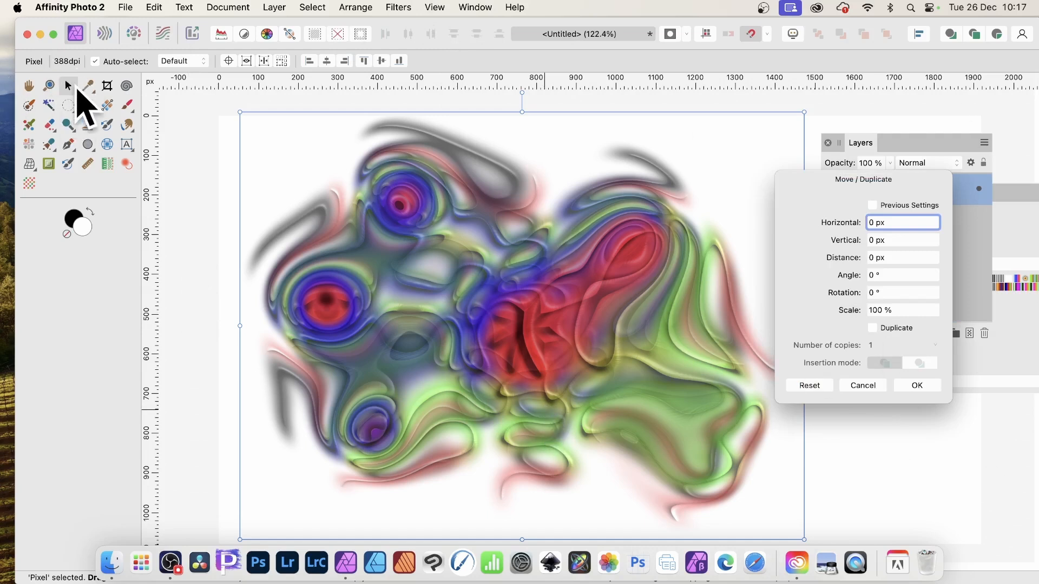
drag(851, 313, 836, 347)
click(871, 329)
drag(850, 298, 863, 302)
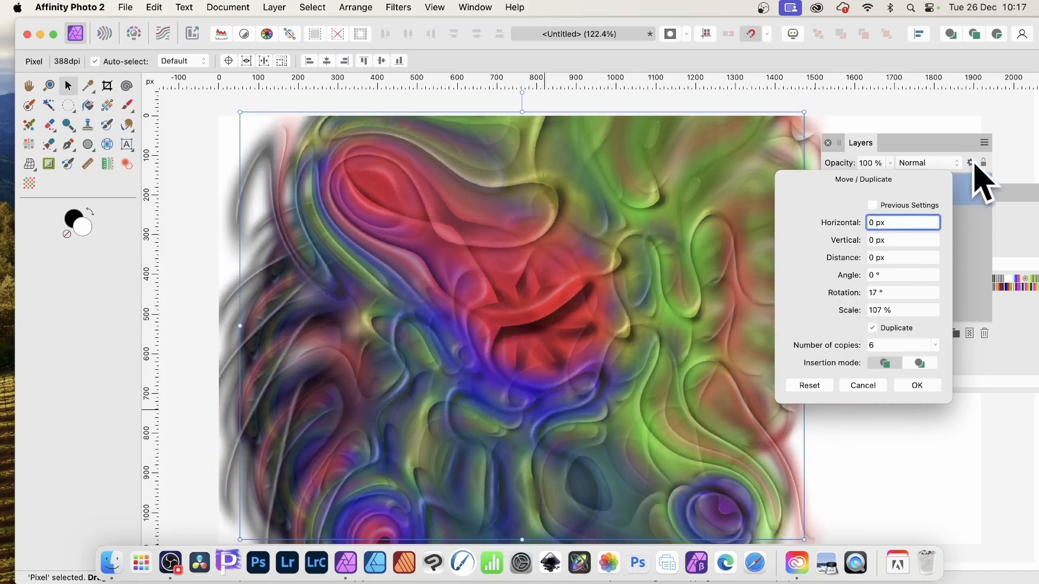
Try the Difference blend mode on the pixel layer and settle on Negation while the duplicates are previewed.
drag(858, 143, 875, 139)
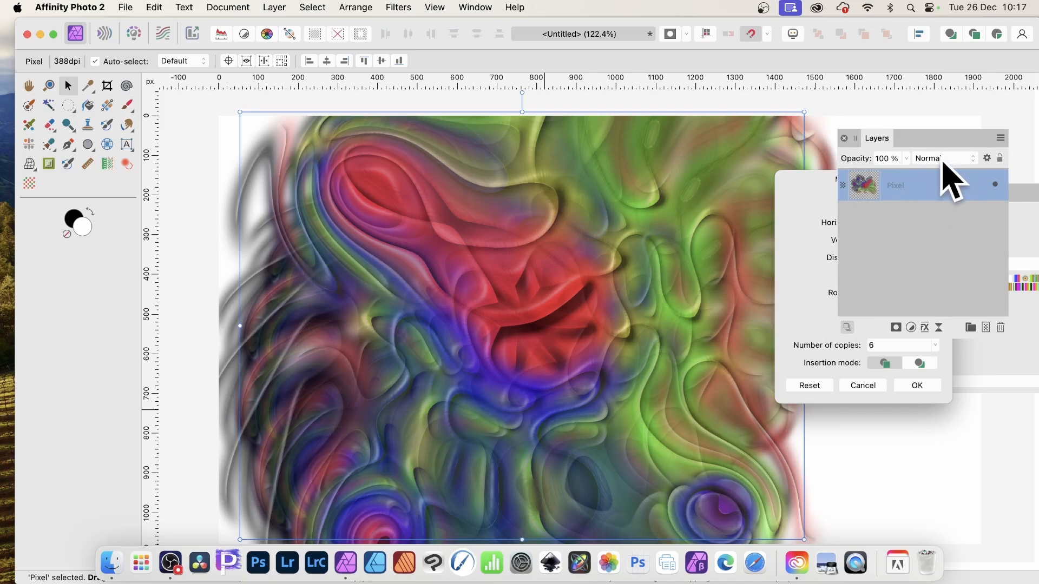
click(940, 165)
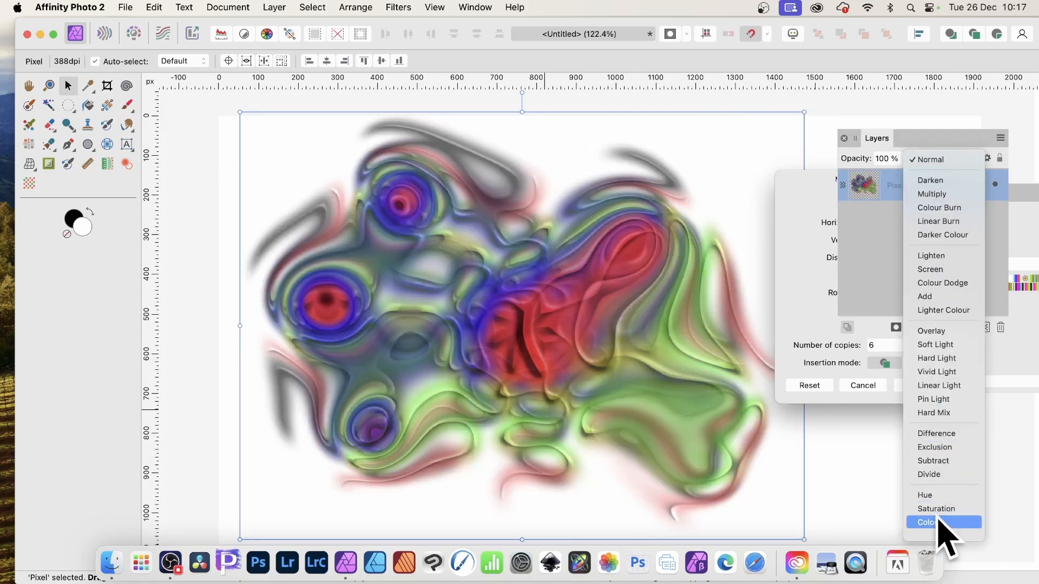
click(941, 433)
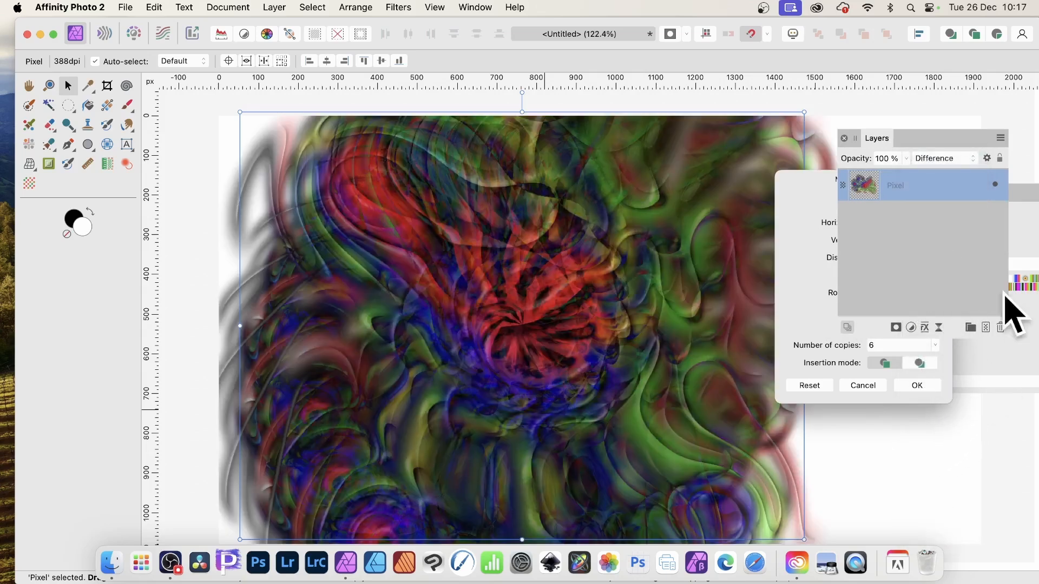
click(963, 161)
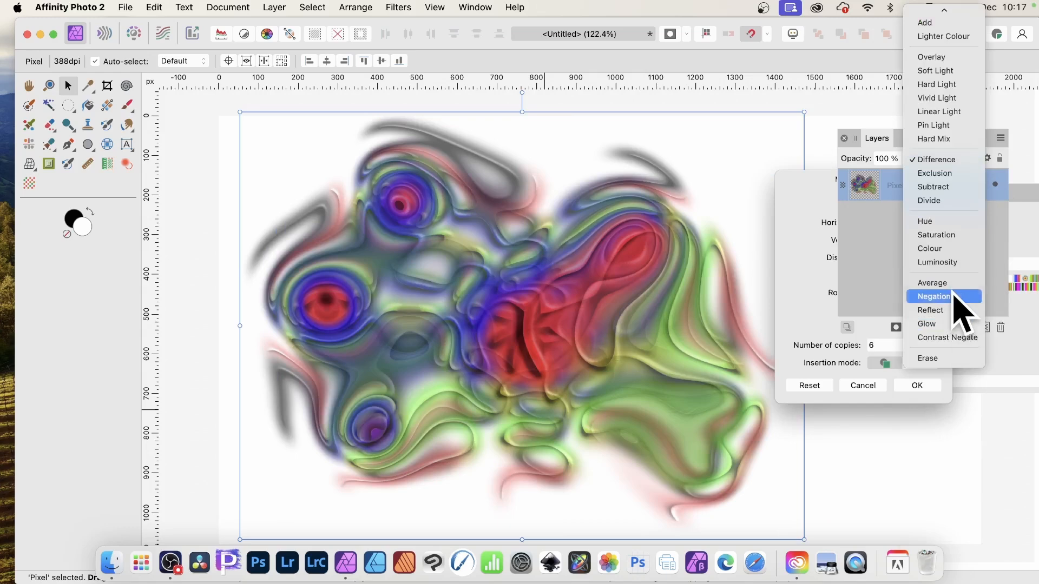
click(955, 290)
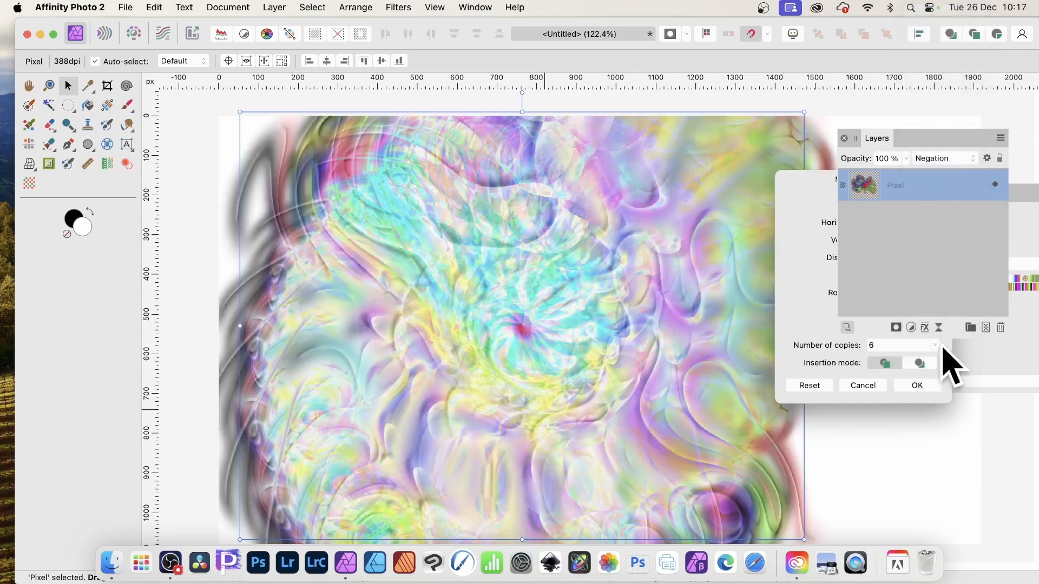
Reduce the number of copies to 2 and confirm the duplication.
click(834, 346)
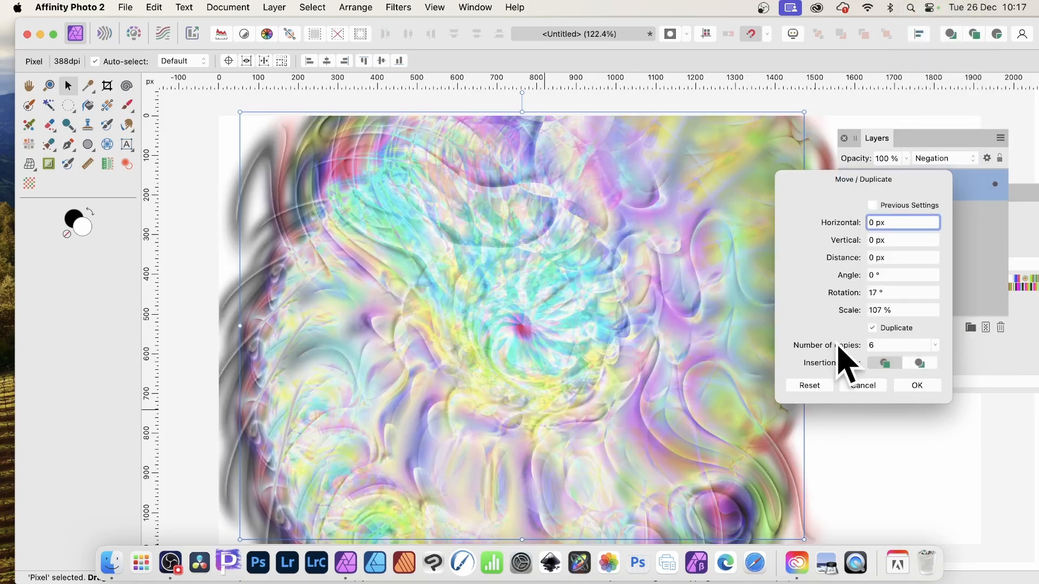
drag(838, 343, 835, 344)
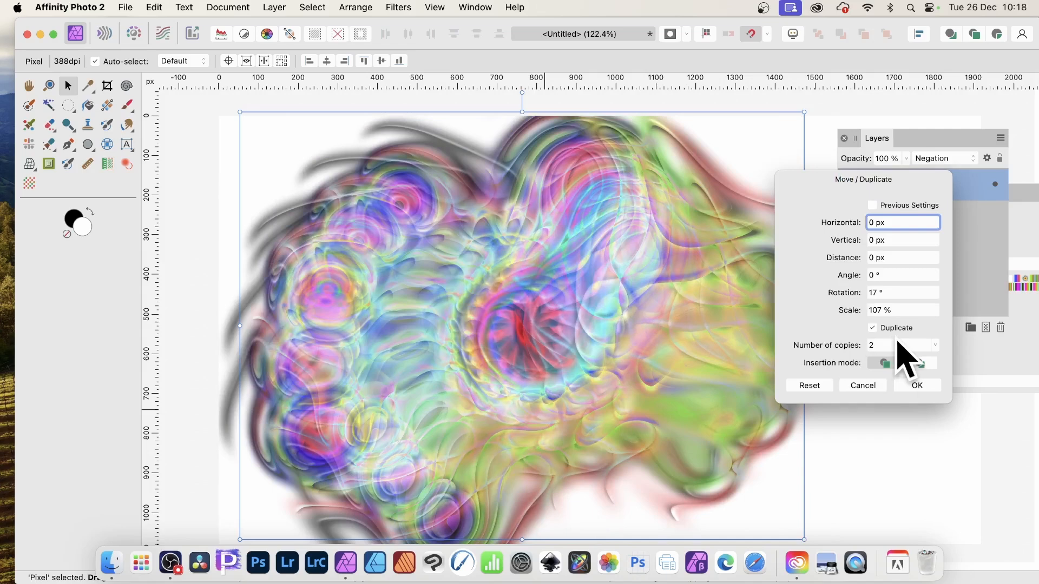
click(926, 385)
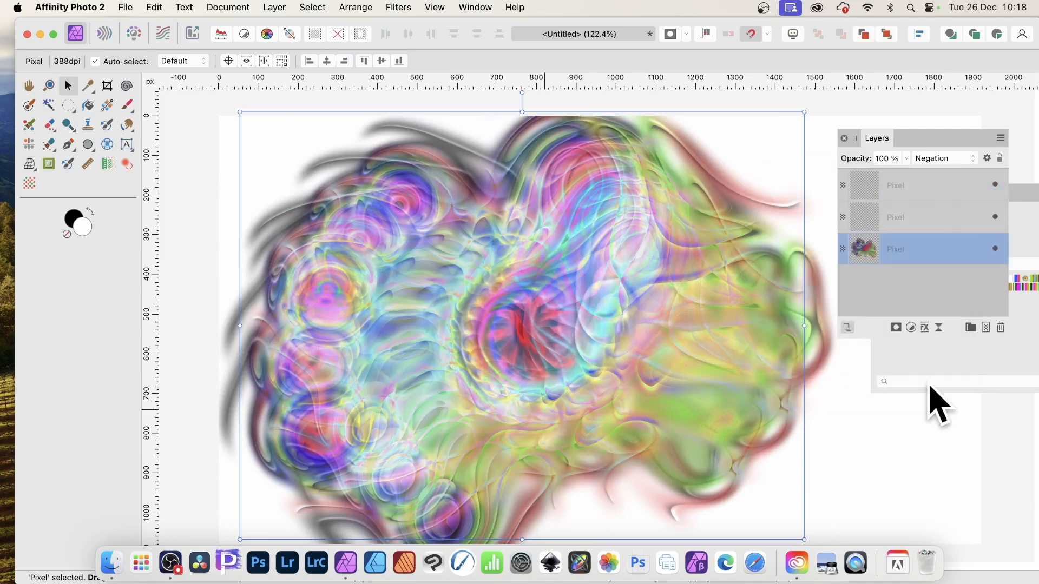
Group the three pixel layers and rasterise the group into a single pixel layer.
click(928, 187)
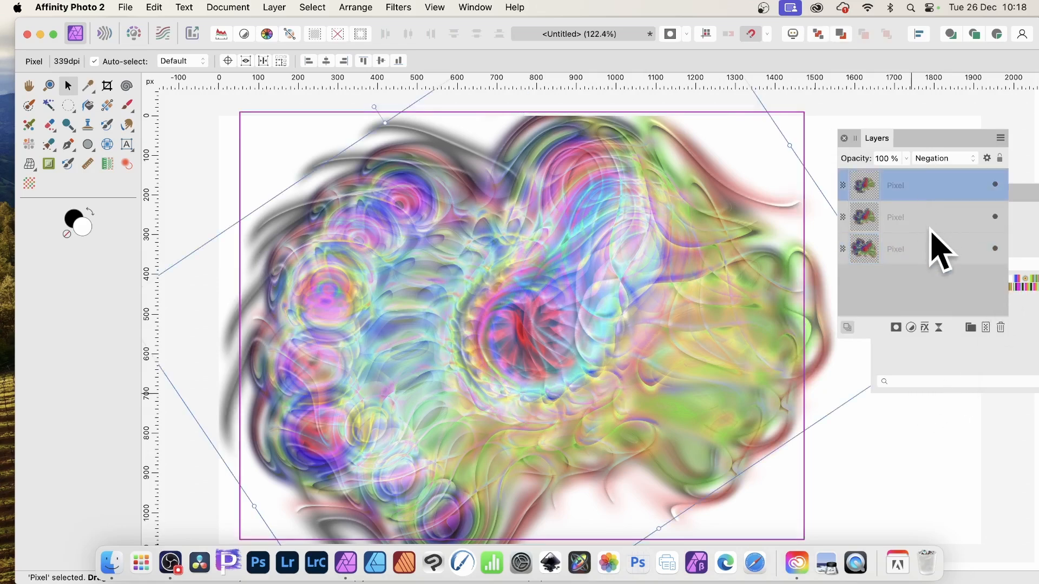
shift+click(920, 246)
right_click(914, 184)
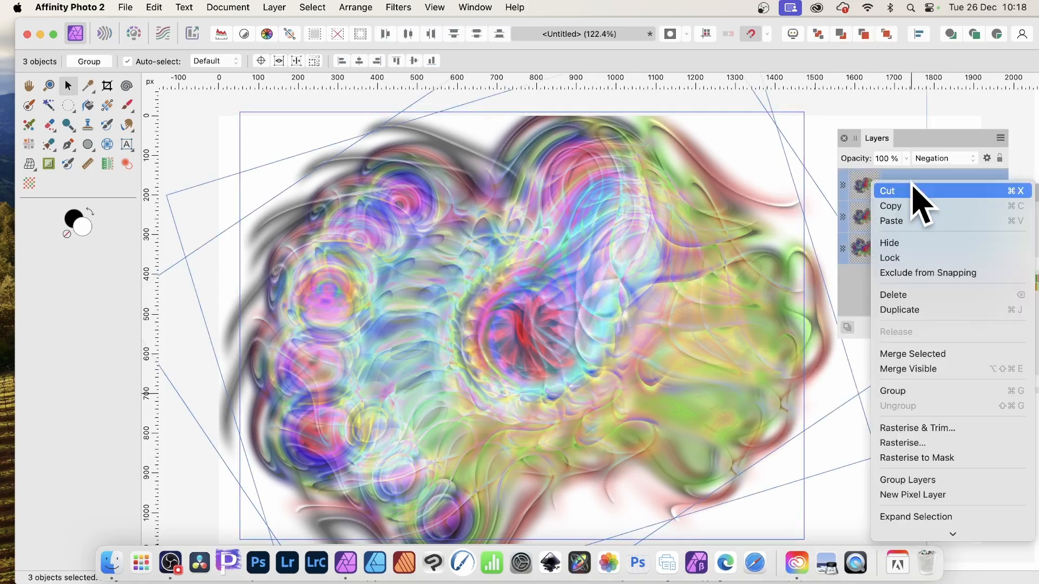
click(906, 391)
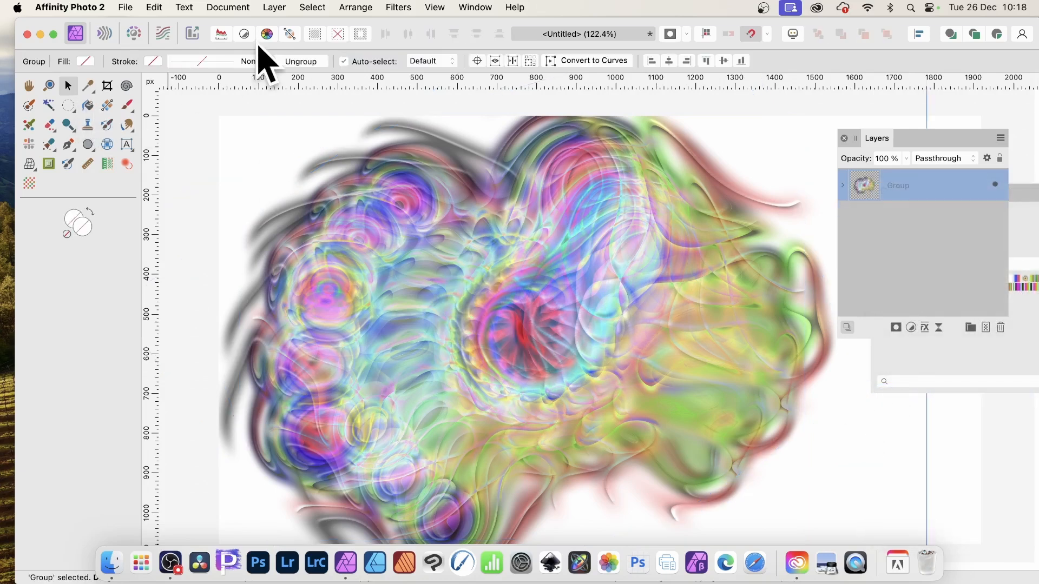
click(274, 7)
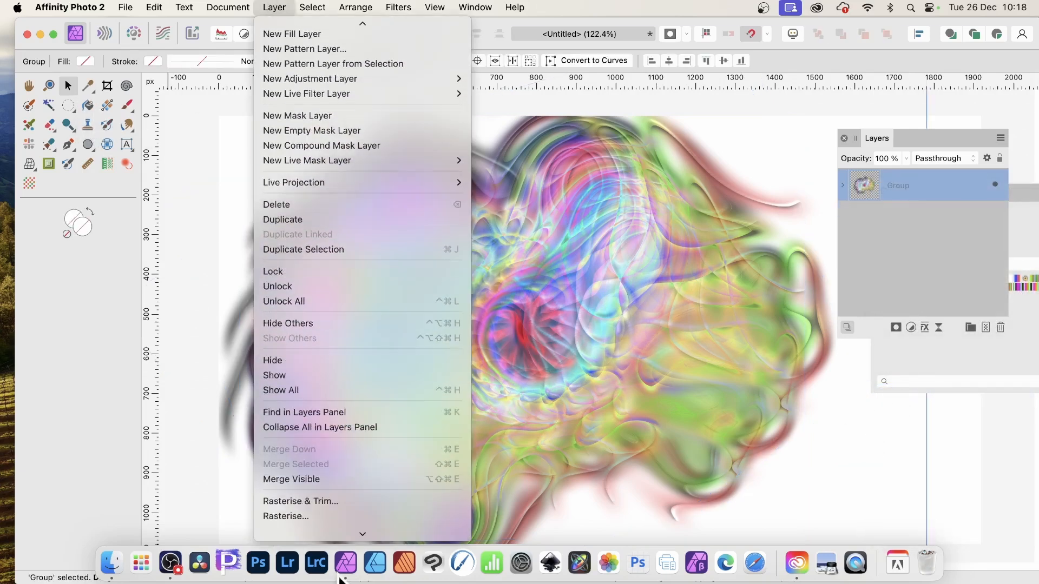
click(324, 494)
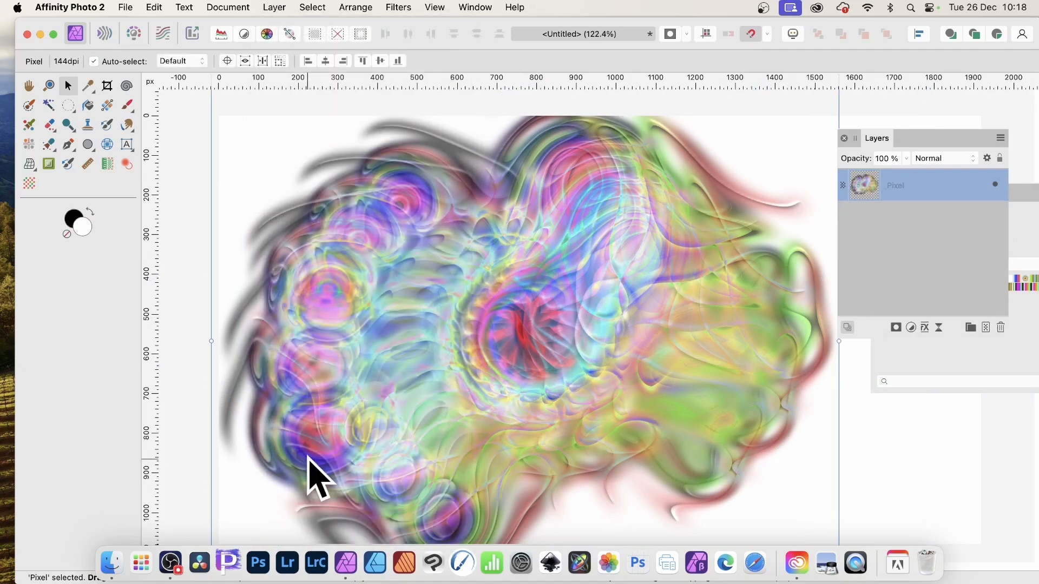
Repeat the last Deform filter twice on the rasterised pixel layer.
click(399, 7)
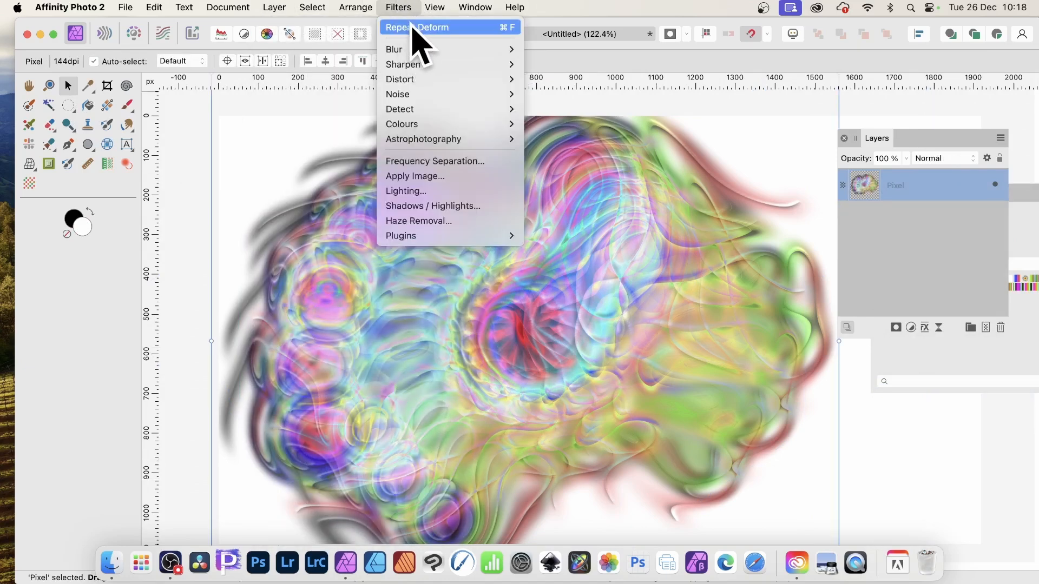
click(411, 27)
click(404, 8)
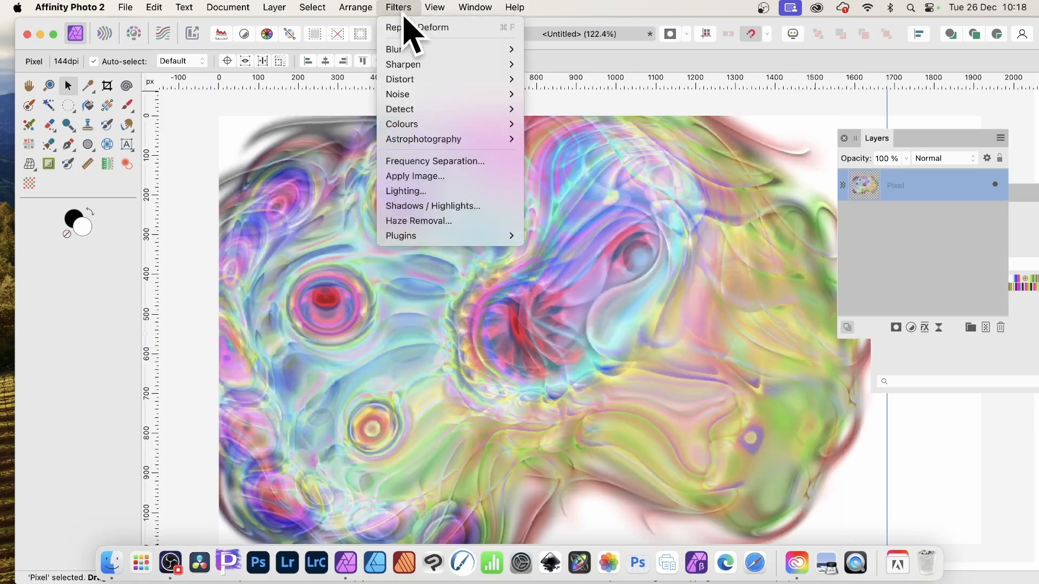
click(411, 28)
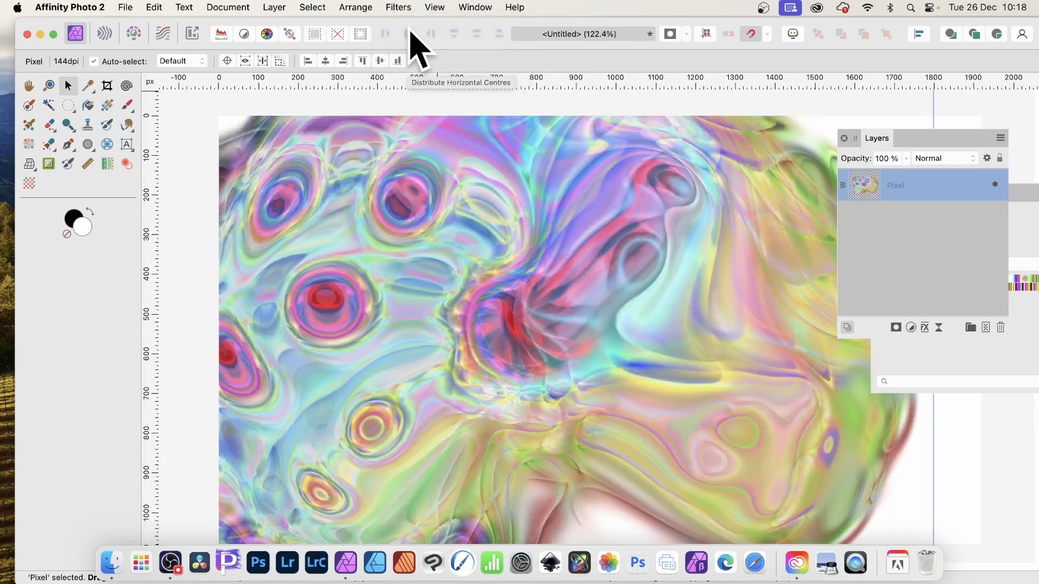